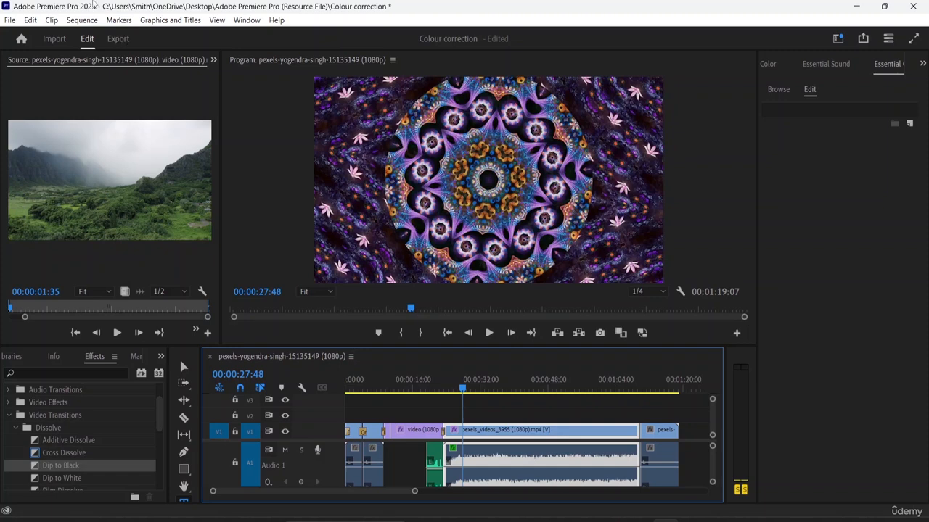
Open the export settings for the sequence and rename the output file as Basic PP tutorial.mp4.
{"action": "left_click", "coordinate": [118, 39]}
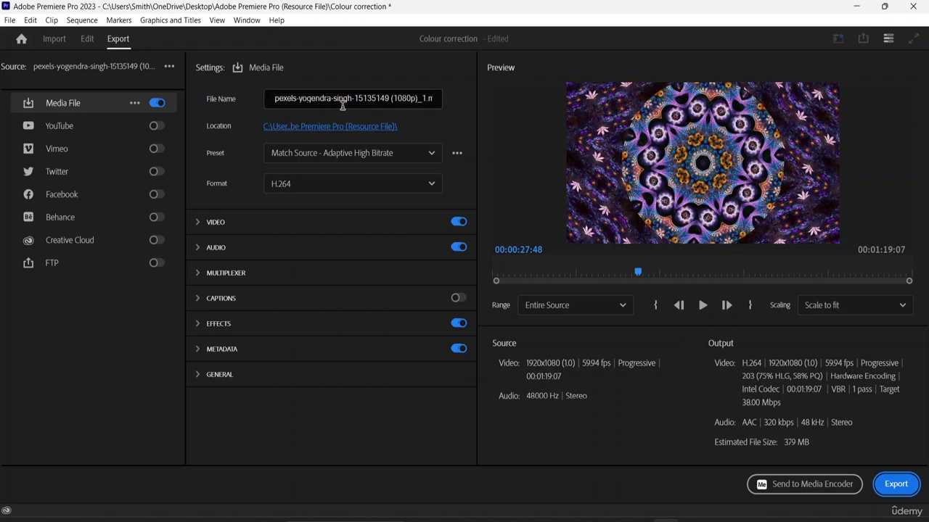
{"action": "left_click", "coordinate": [427, 98]}
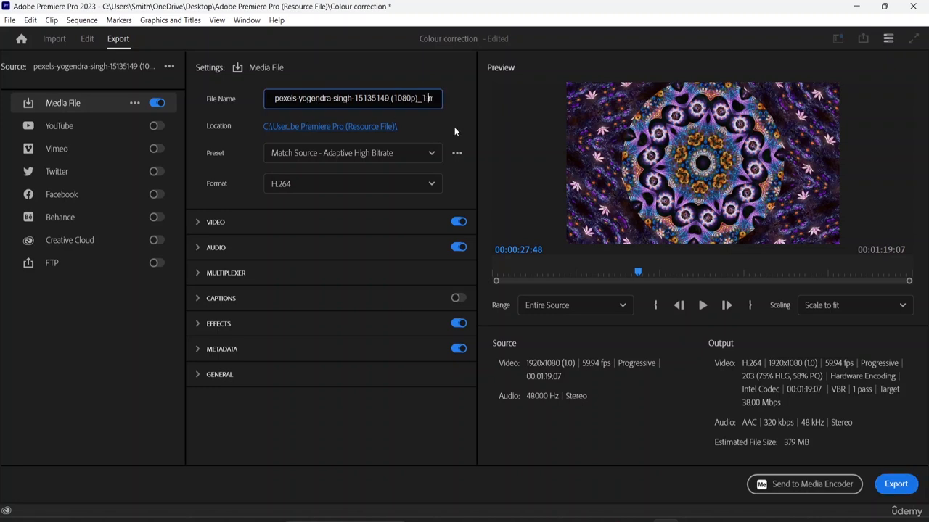
{"action": "key", "text": "BackSpace"}
{"action": "key", "text": "BackSpace"}
{"action": "key", "text": "BackSpace"}
{"action": "key", "text": "BackSpace"}
{"action": "key", "text": "BackSpace"}
{"action": "key", "text": "BackSpace"}
{"action": "key", "text": "BackSpace"}
{"action": "key", "text": "BackSpace"}
{"action": "key", "text": "BackSpace"}
{"action": "key", "text": "BackSpace"}
{"action": "key", "text": "BackSpace"}
{"action": "key", "text": "BackSpace"}
{"action": "key", "text": "BackSpace"}
{"action": "key", "text": "BackSpace"}
{"action": "key", "text": "BackSpace"}
{"action": "key", "text": "BackSpace"}
{"action": "key", "text": "BackSpace"}
{"action": "key", "text": "BackSpace"}
{"action": "key", "text": "BackSpace"}
{"action": "key", "text": "BackSpace"}
{"action": "key", "text": "BackSpace"}
{"action": "key", "text": "BackSpace"}
{"action": "key", "text": "BackSpace"}
{"action": "key", "text": "BackSpace"}
{"action": "key", "text": "BackSpace"}
{"action": "key", "text": "BackSpace"}
{"action": "key", "text": "BackSpace"}
{"action": "key", "text": "BackSpace"}
{"action": "key", "text": "BackSpace"}
{"action": "key", "text": "BackSpace"}
{"action": "key", "text": "BackSpace"}
{"action": "key", "text": "BackSpace"}
{"action": "key", "text": "BackSpace"}
{"action": "key", "text": "BackSpace"}
{"action": "key", "text": "BackSpace"}
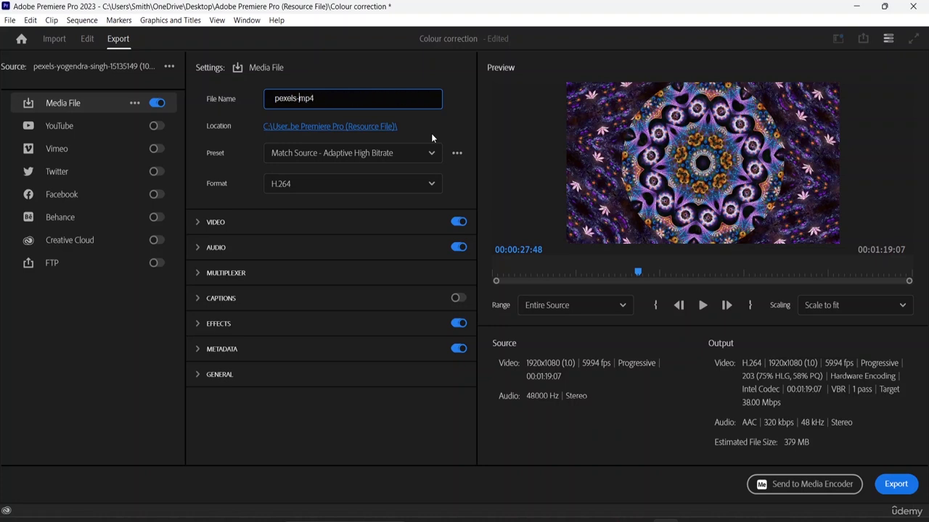
{"action": "key", "text": "BackSpace"}
{"action": "key", "text": "BackSpace"}
{"action": "key", "text": "BackSpace"}
{"action": "key", "text": "BackSpace"}
{"action": "type", "text": "bAS"}
{"action": "key", "text": "BackSpace"}
{"action": "key", "text": "BackSpace"}
{"action": "key", "text": "BackSpace"}
{"action": "type", "text": "Basic pp"}
{"action": "key", "text": "BackSpace"}
{"action": "key", "text": "BackSpace"}
{"action": "type", "text": "PP tutorial."}
Set the export location to the Adobe Premiere Pro (Resource File) folder, keeping the MP4 file type.
{"action": "left_click", "coordinate": [303, 127]}
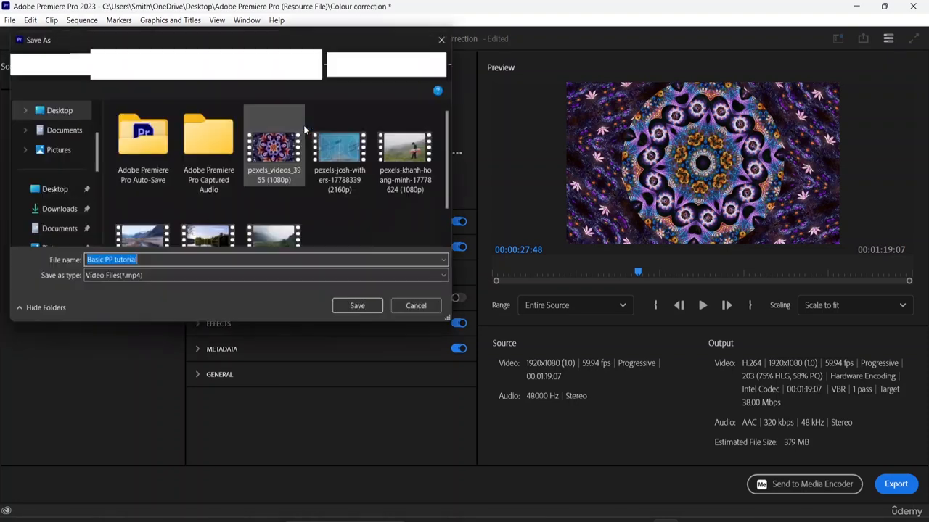
{"action": "scroll", "coordinate": [327, 182], "scroll_direction": "down", "scroll_amount": 1}
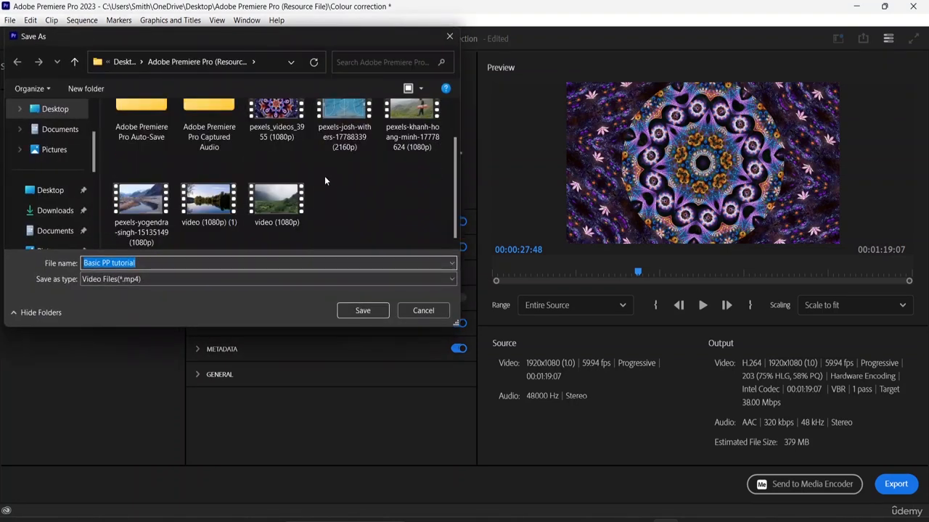
{"action": "scroll", "coordinate": [58, 213], "scroll_direction": "down", "scroll_amount": 4}
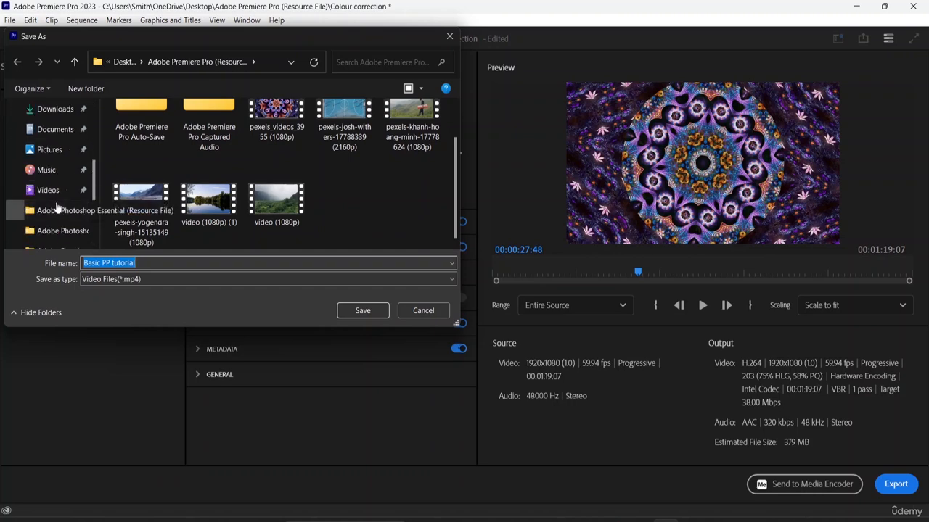
{"action": "left_click", "coordinate": [70, 191]}
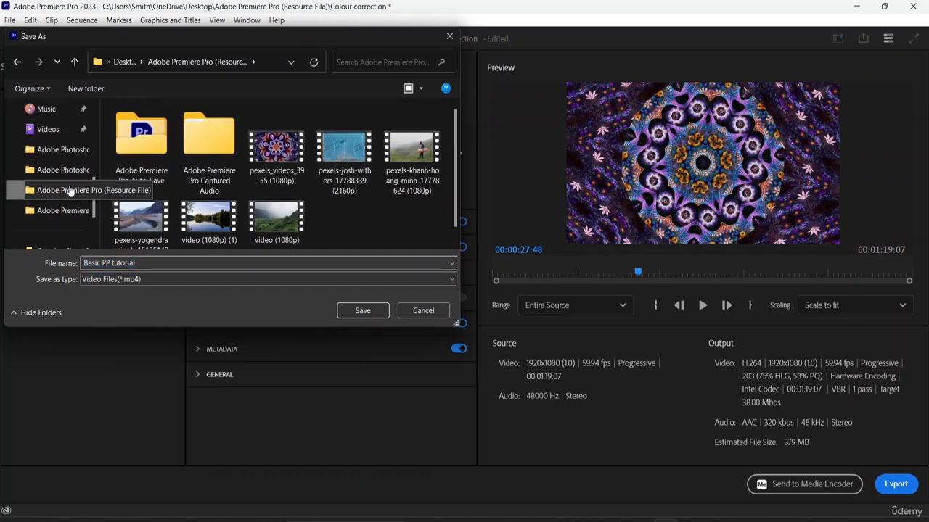
{"action": "left_click", "coordinate": [371, 307]}
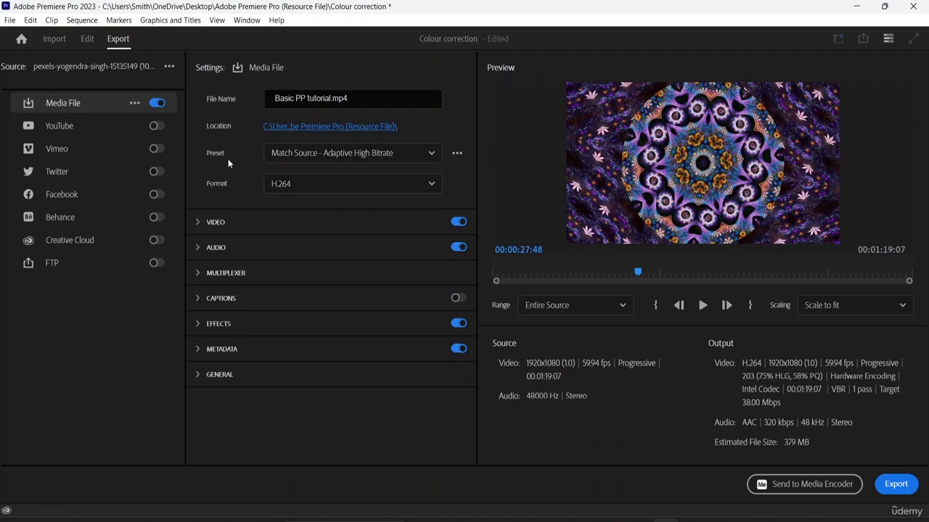
Look through the full list of export presets and choose Match Source - Adaptive High Bitrate.
{"action": "left_click", "coordinate": [431, 158]}
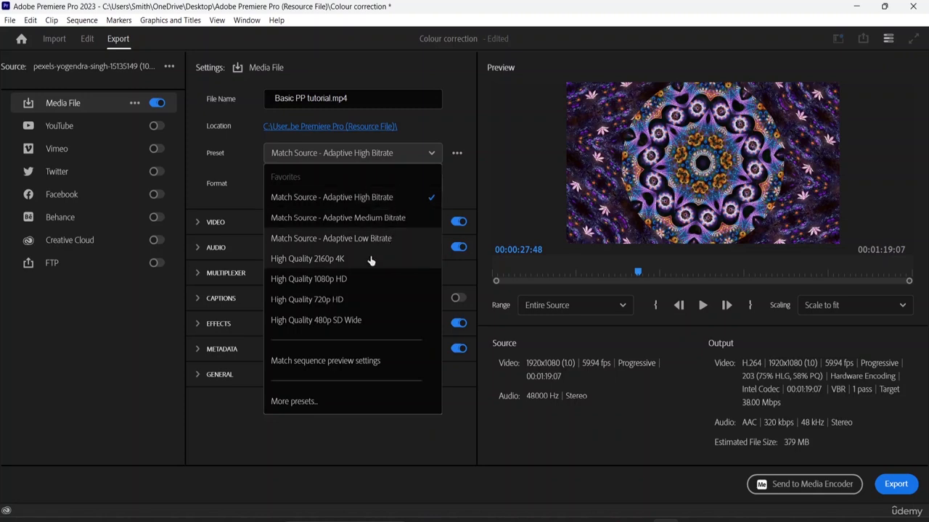
{"action": "left_click", "coordinate": [323, 403]}
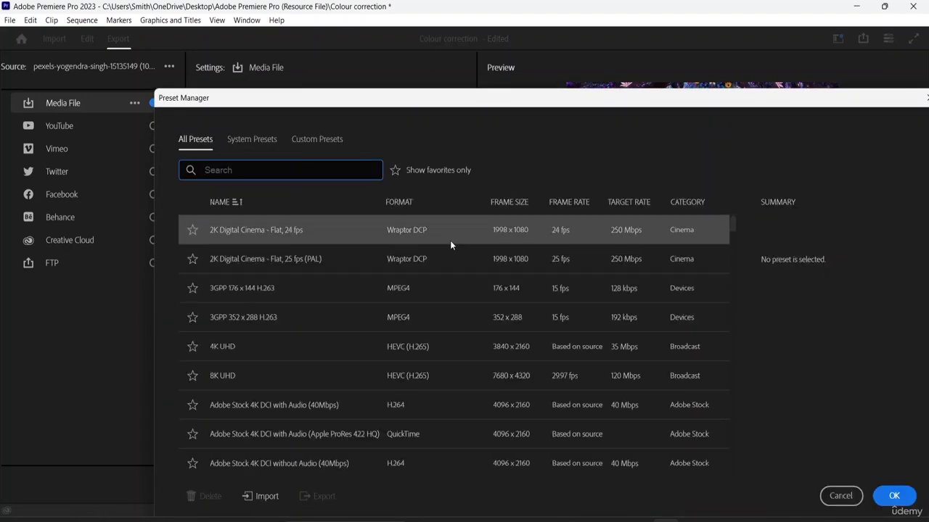
{"action": "scroll", "coordinate": [348, 314], "scroll_direction": "down", "scroll_amount": 4}
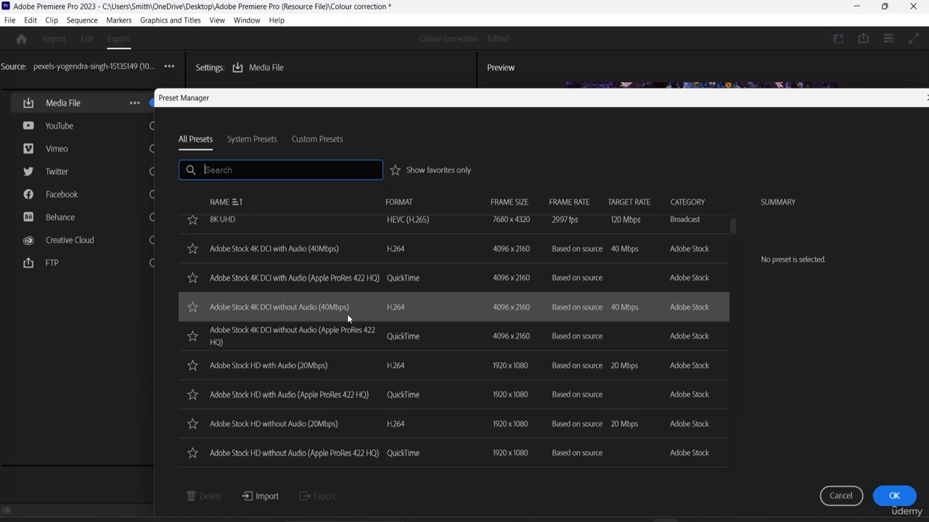
{"action": "scroll", "coordinate": [347, 314], "scroll_direction": "up", "scroll_amount": 1}
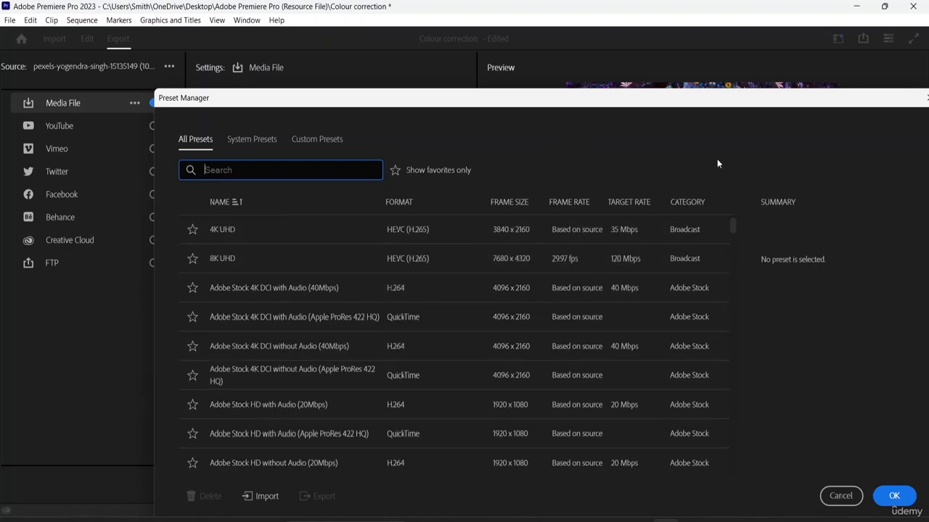
{"action": "left_click", "coordinate": [840, 496]}
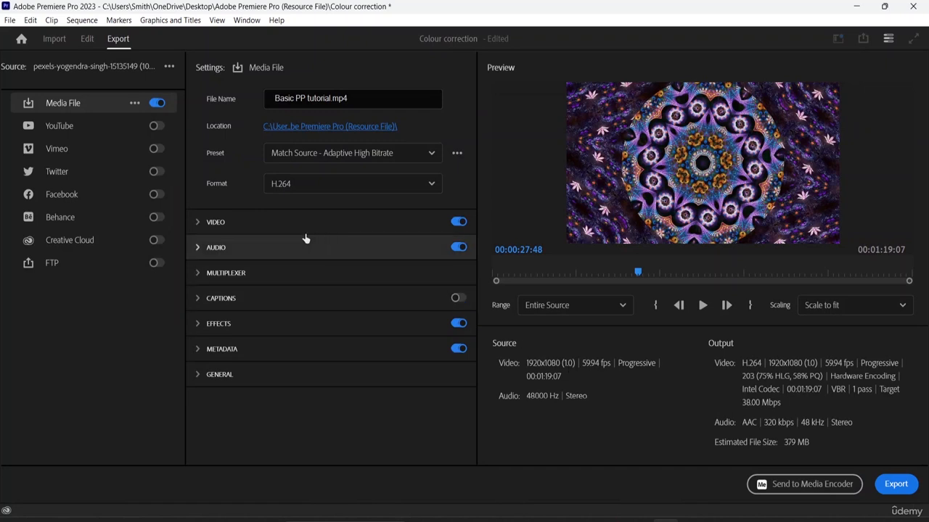
{"action": "left_click", "coordinate": [423, 153]}
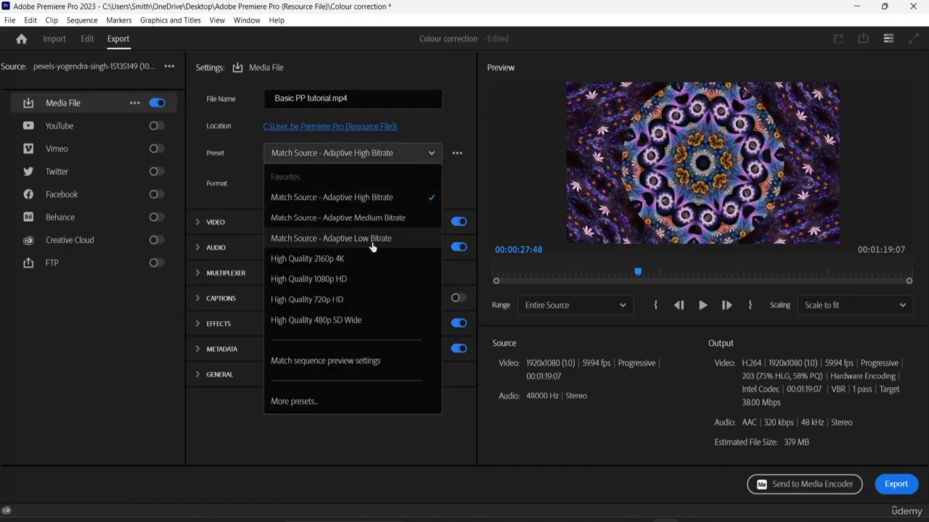
{"action": "left_click", "coordinate": [363, 201]}
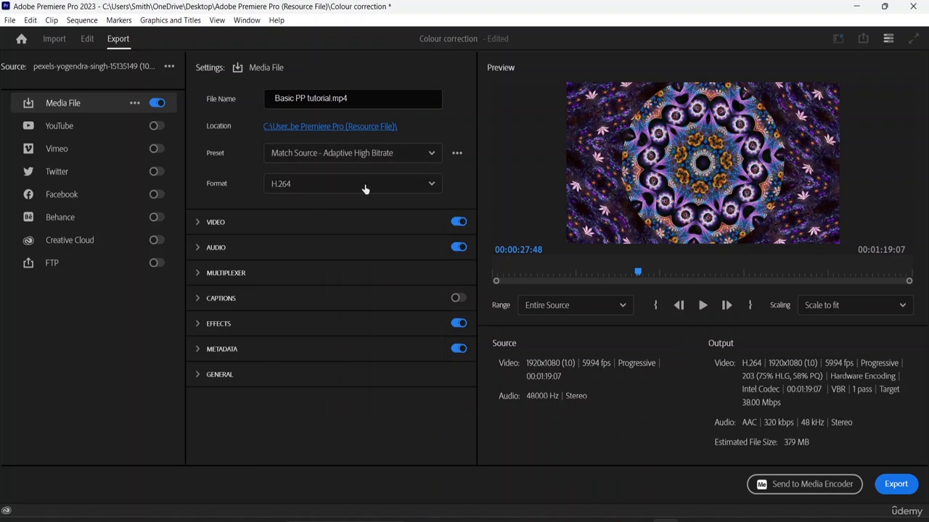
Look through the available export formats and set the format to MPEG4.
{"action": "left_click", "coordinate": [402, 192]}
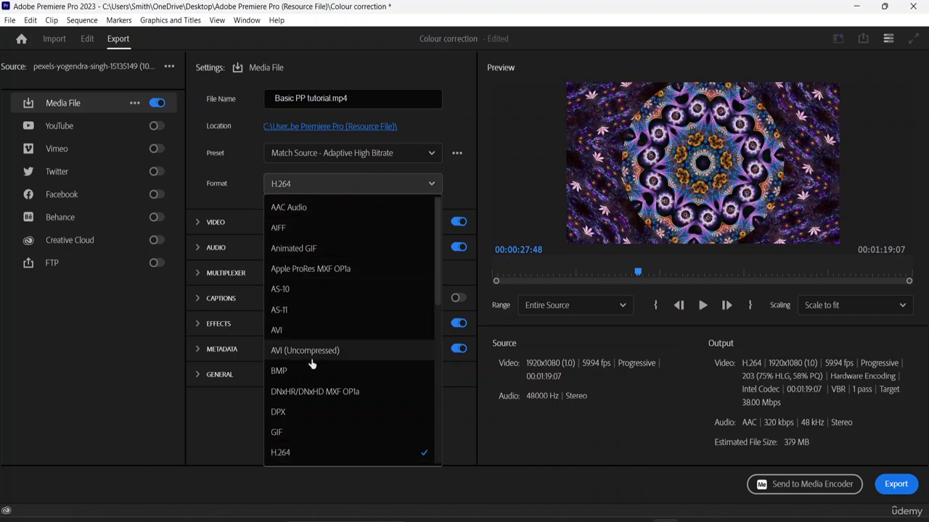
{"action": "scroll", "coordinate": [306, 352], "scroll_direction": "down", "scroll_amount": 1}
{"action": "scroll", "coordinate": [305, 353], "scroll_direction": "down", "scroll_amount": 5}
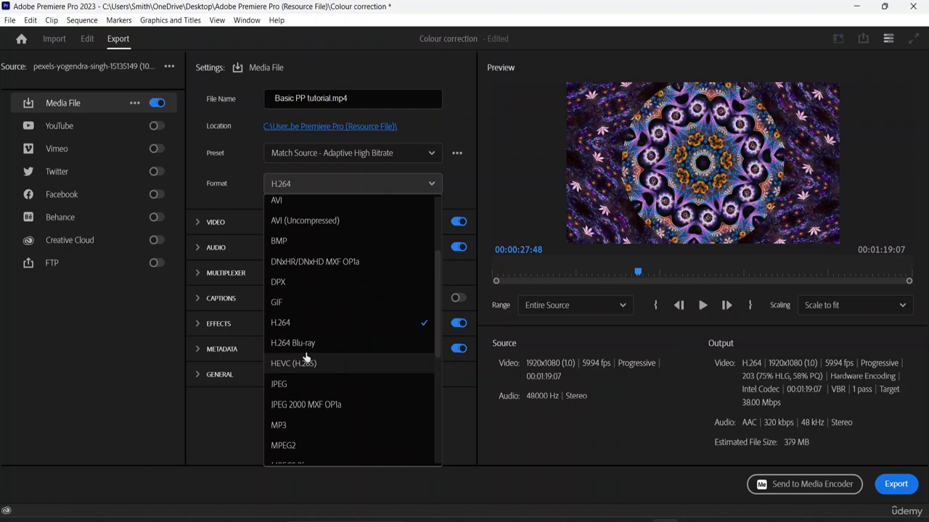
{"action": "scroll", "coordinate": [306, 352], "scroll_direction": "down", "scroll_amount": 1}
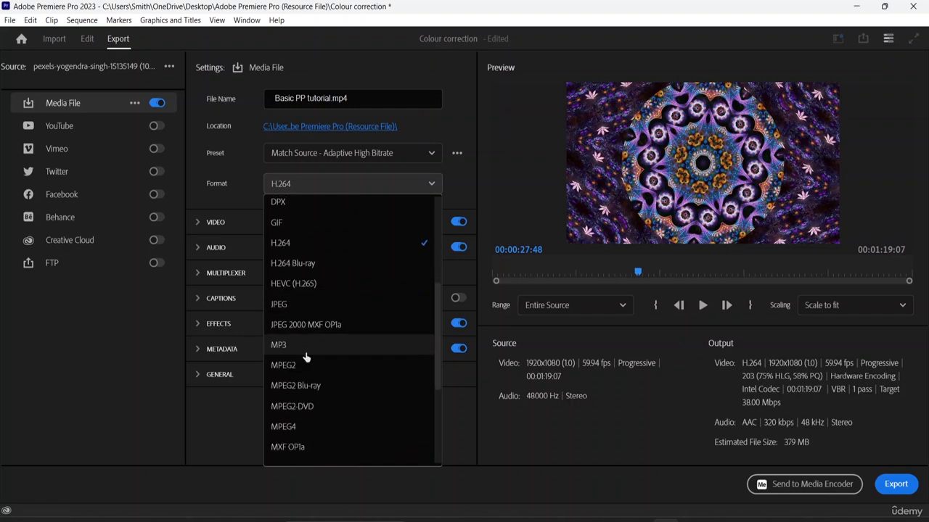
{"action": "scroll", "coordinate": [306, 353], "scroll_direction": "down", "scroll_amount": 1}
{"action": "left_click", "coordinate": [297, 412]}
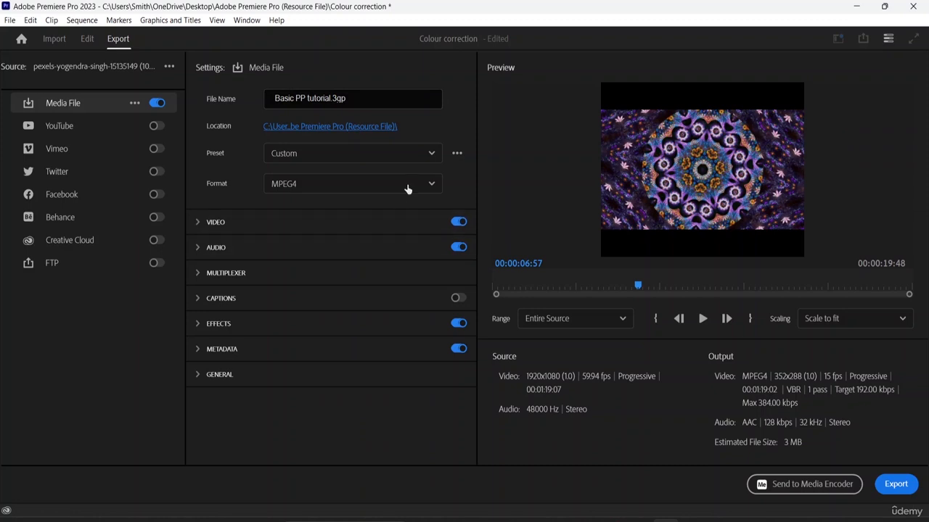
Change the export format to Waveform Audio.
{"action": "left_click", "coordinate": [407, 184]}
{"action": "scroll", "coordinate": [366, 352], "scroll_direction": "down", "scroll_amount": 2}
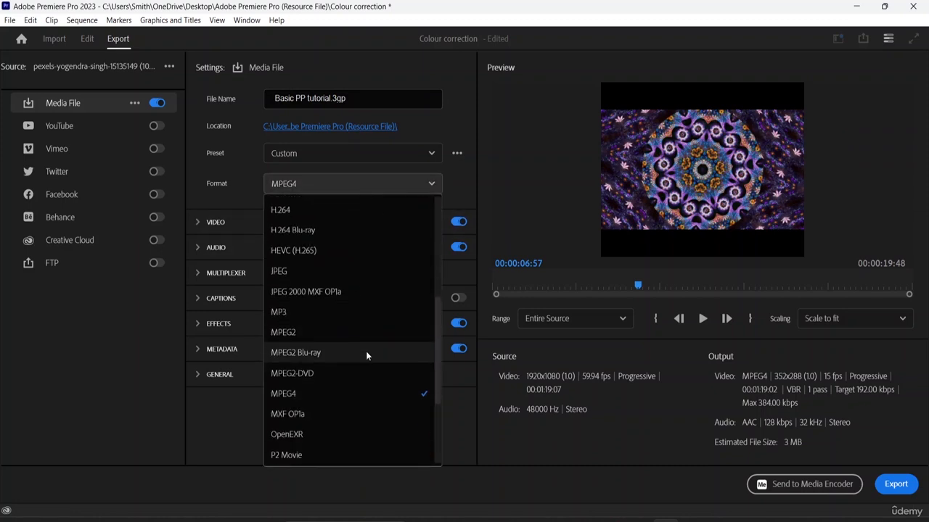
{"action": "scroll", "coordinate": [366, 354], "scroll_direction": "down", "scroll_amount": 4}
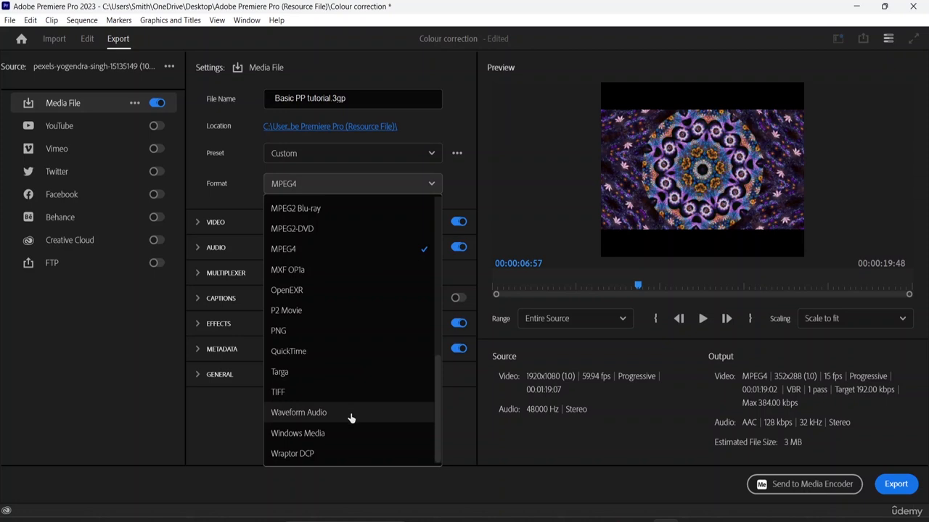
{"action": "left_click", "coordinate": [351, 413]}
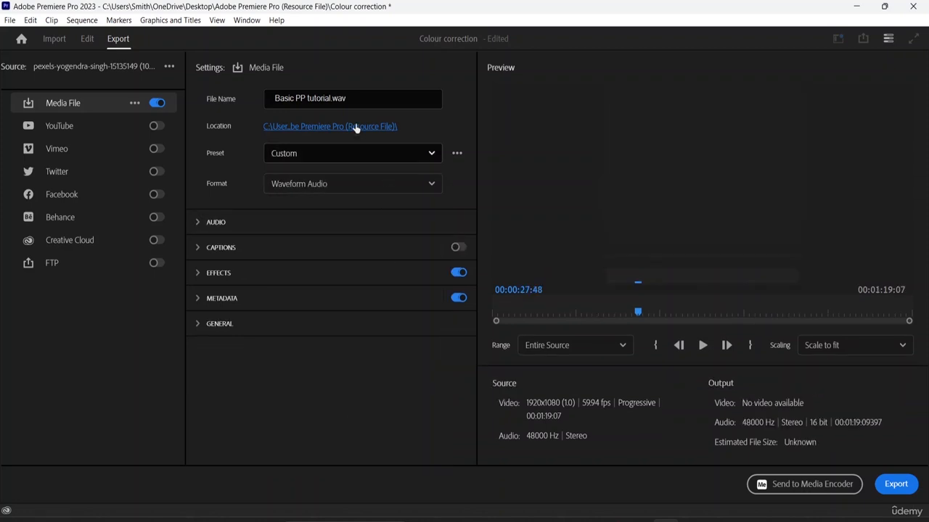
Change the export format to H.264 Blu-ray.
{"action": "left_click", "coordinate": [428, 184]}
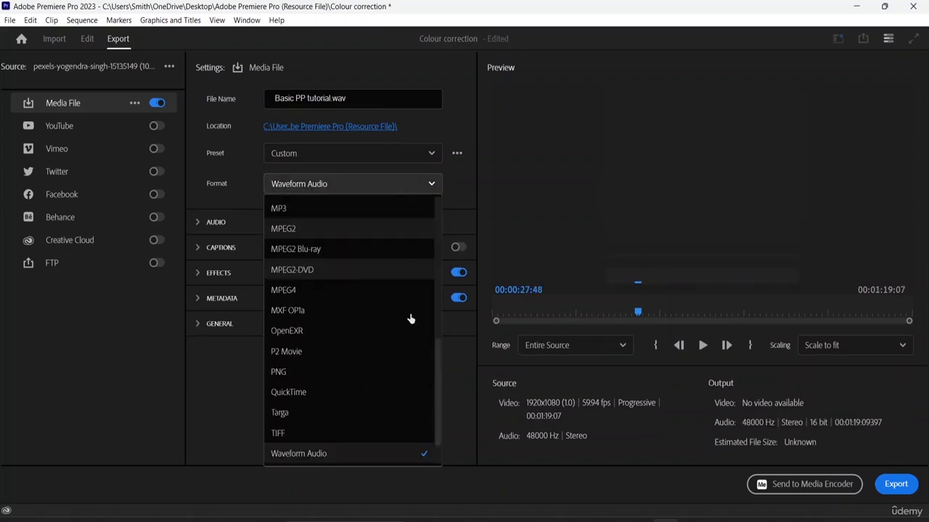
{"action": "scroll", "coordinate": [361, 327], "scroll_direction": "up", "scroll_amount": 4}
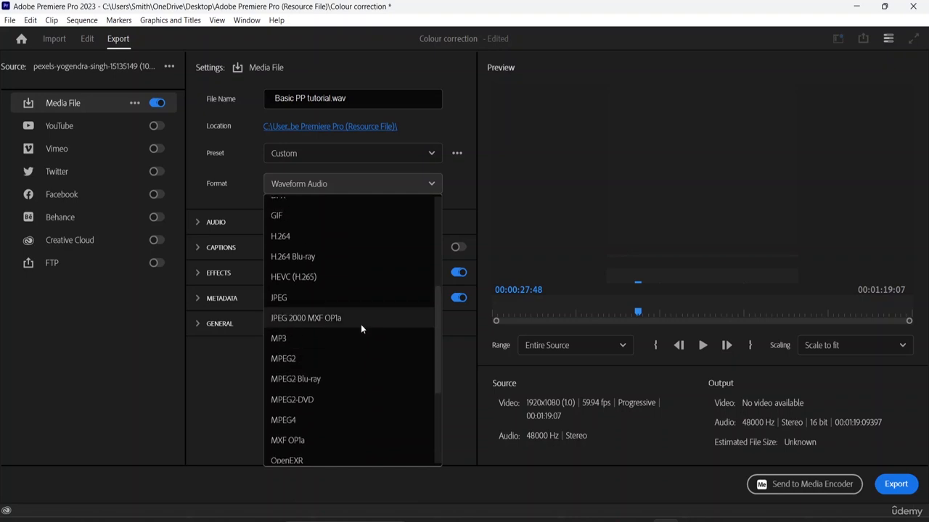
{"action": "left_click", "coordinate": [346, 264]}
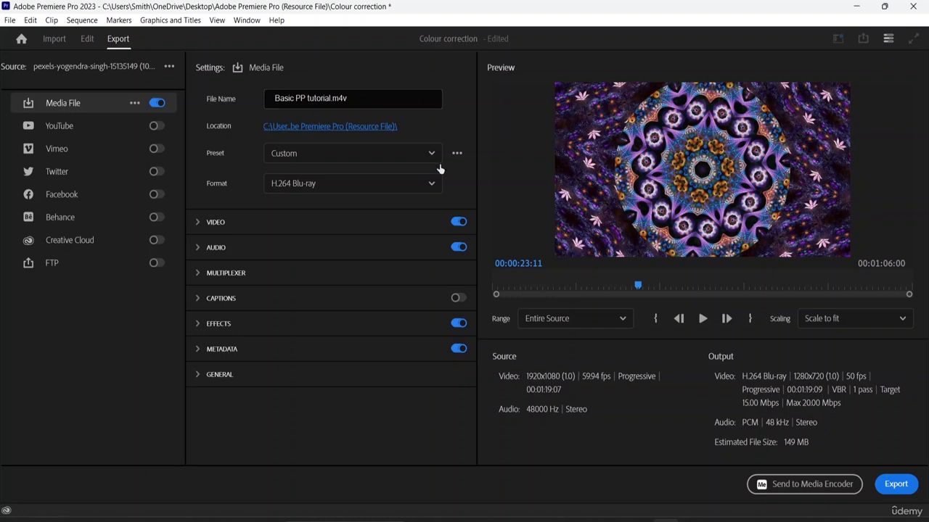
Set the export format back to H.264 with the Match Source - Adaptive High Bitrate preset.
{"action": "left_click", "coordinate": [429, 189]}
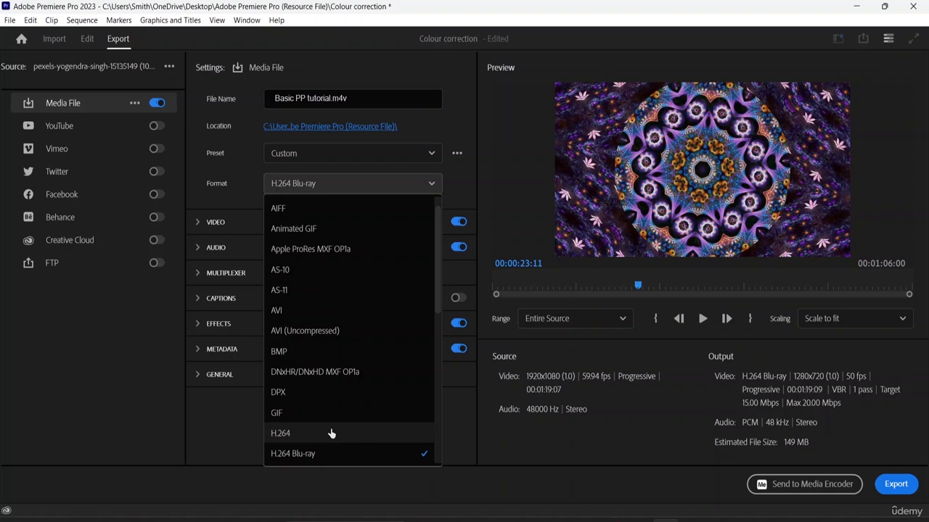
{"action": "key", "text": "Escape"}
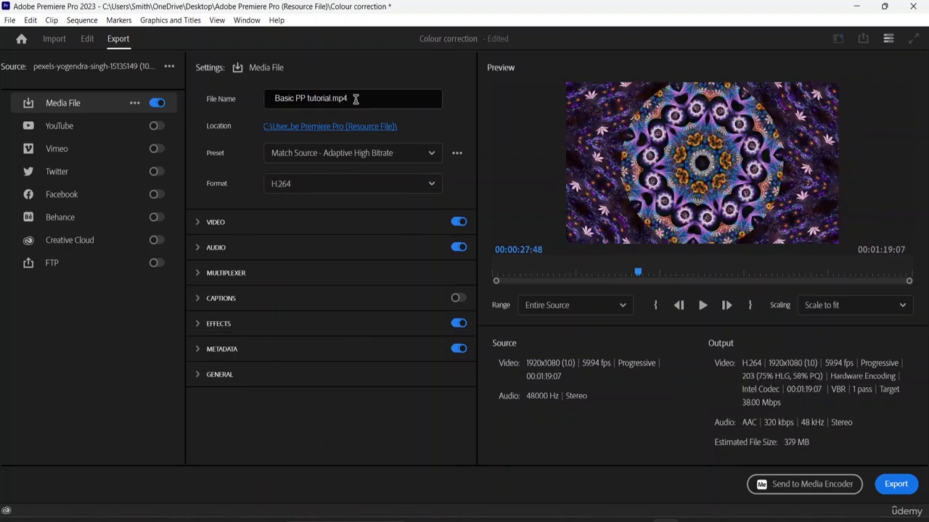
Review the video, audio and effects sections of the export settings, collapsing each one after viewing.
{"action": "left_click", "coordinate": [194, 229]}
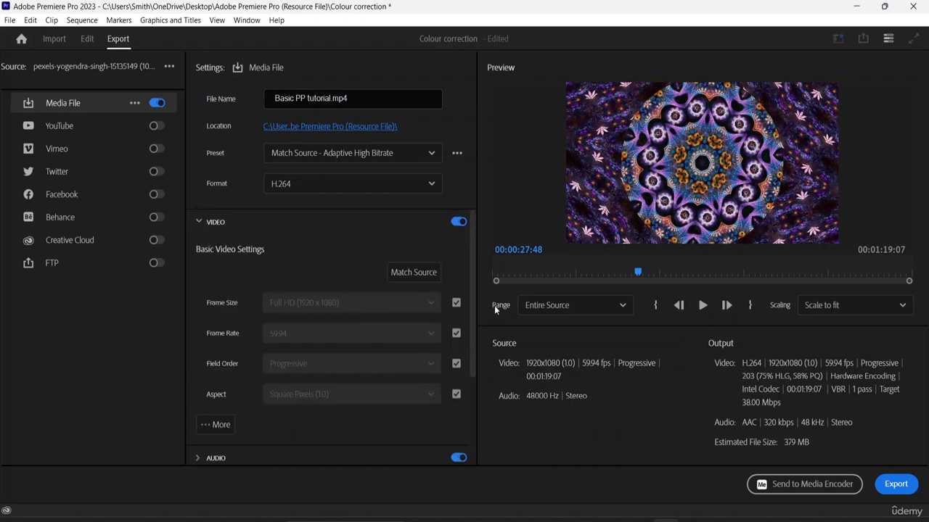
{"action": "left_click", "coordinate": [199, 225]}
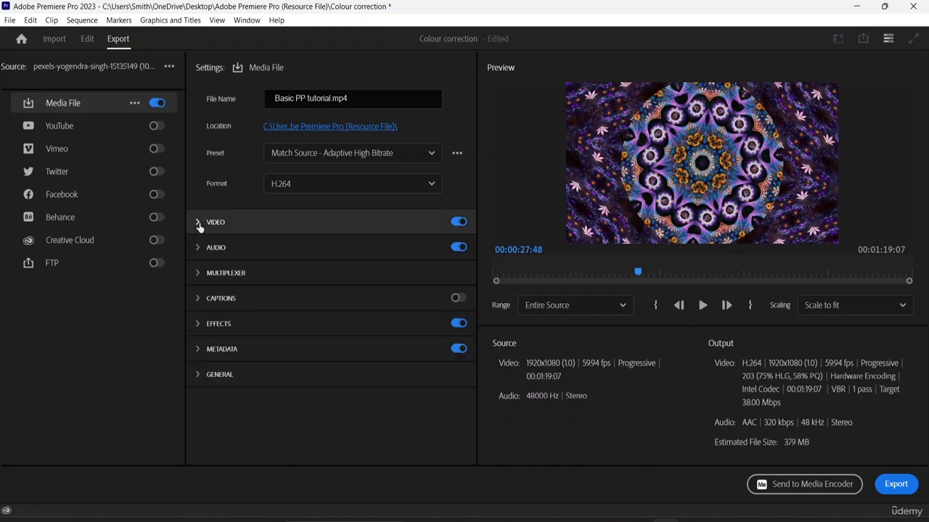
{"action": "left_click", "coordinate": [196, 247]}
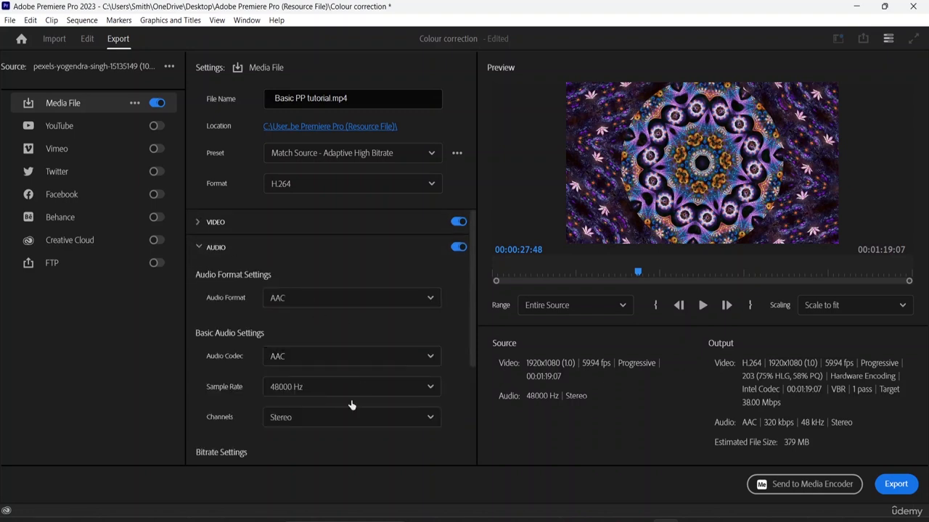
{"action": "scroll", "coordinate": [273, 348], "scroll_direction": "down", "scroll_amount": 1}
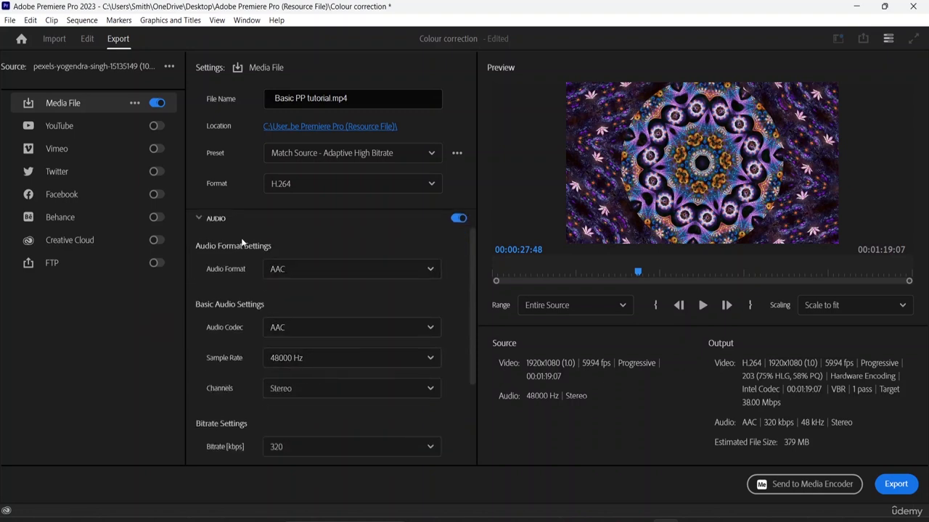
{"action": "left_click", "coordinate": [200, 220]}
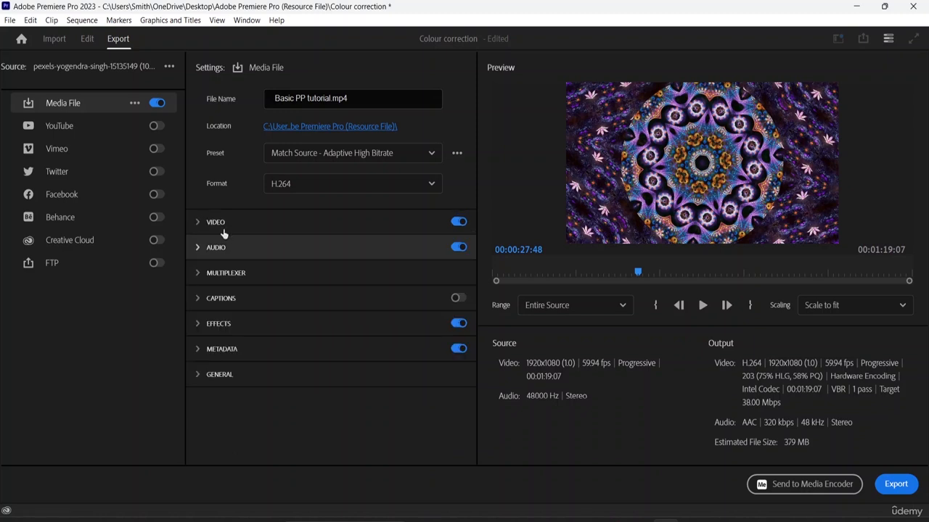
{"action": "left_click", "coordinate": [193, 326]}
{"action": "scroll", "coordinate": [239, 374], "scroll_direction": "down", "scroll_amount": 4}
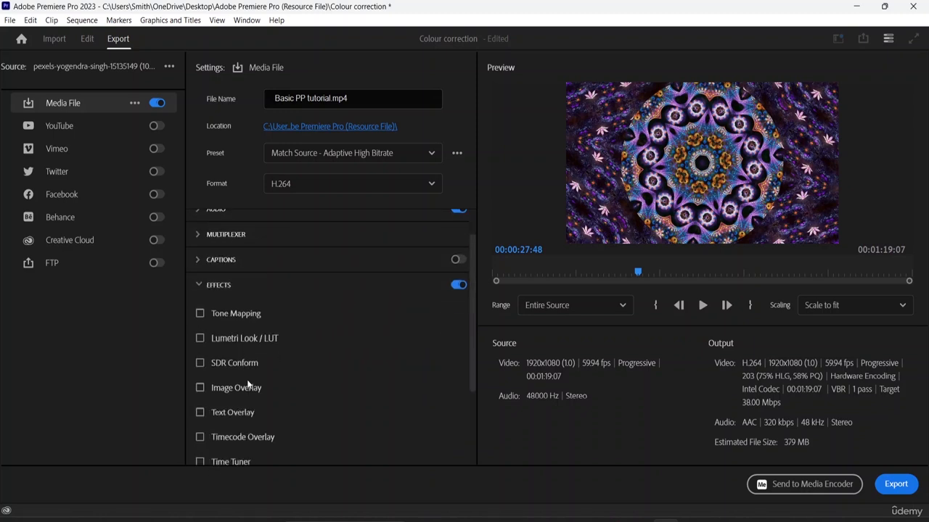
{"action": "scroll", "coordinate": [242, 370], "scroll_direction": "up", "scroll_amount": 2}
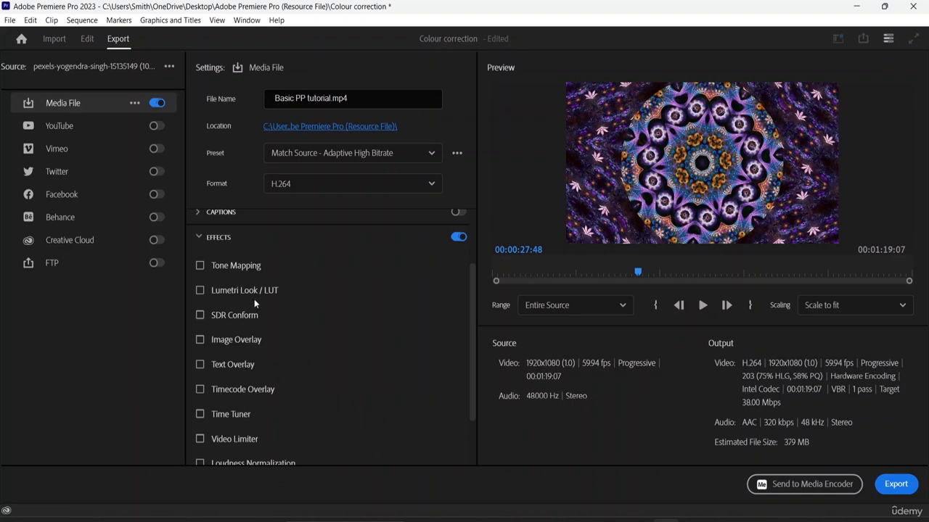
{"action": "scroll", "coordinate": [254, 299], "scroll_direction": "up", "scroll_amount": 1}
{"action": "left_click", "coordinate": [201, 258]}
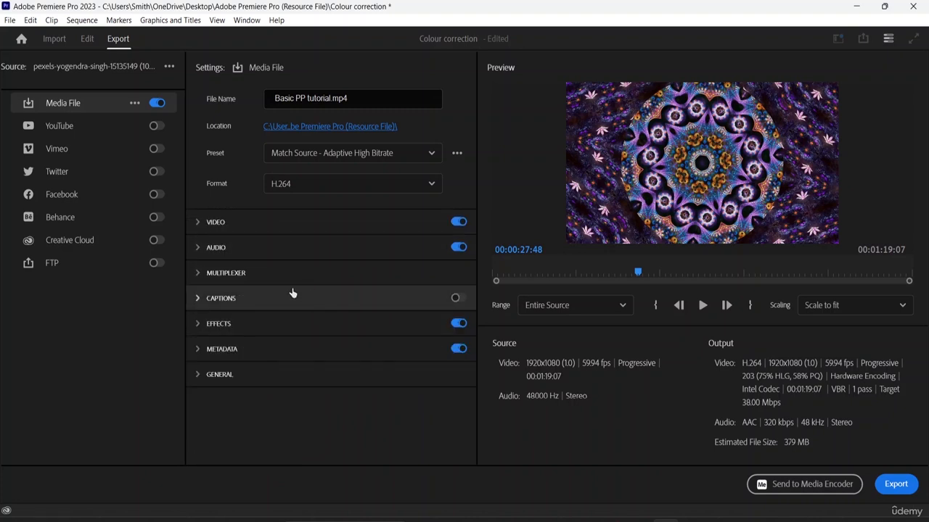
Review the metadata section of the export settings and collapse it.
{"action": "left_click", "coordinate": [199, 351]}
{"action": "scroll", "coordinate": [342, 399], "scroll_direction": "down", "scroll_amount": 1}
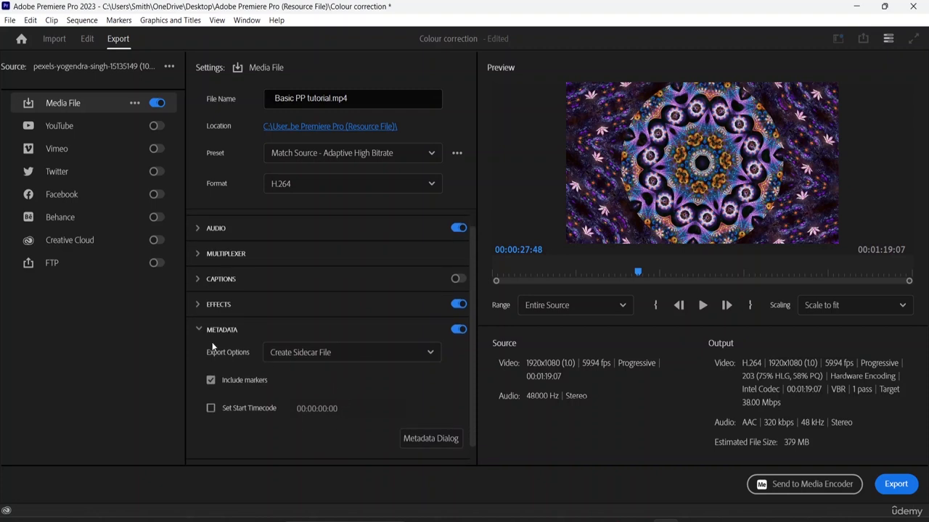
{"action": "left_click", "coordinate": [198, 328]}
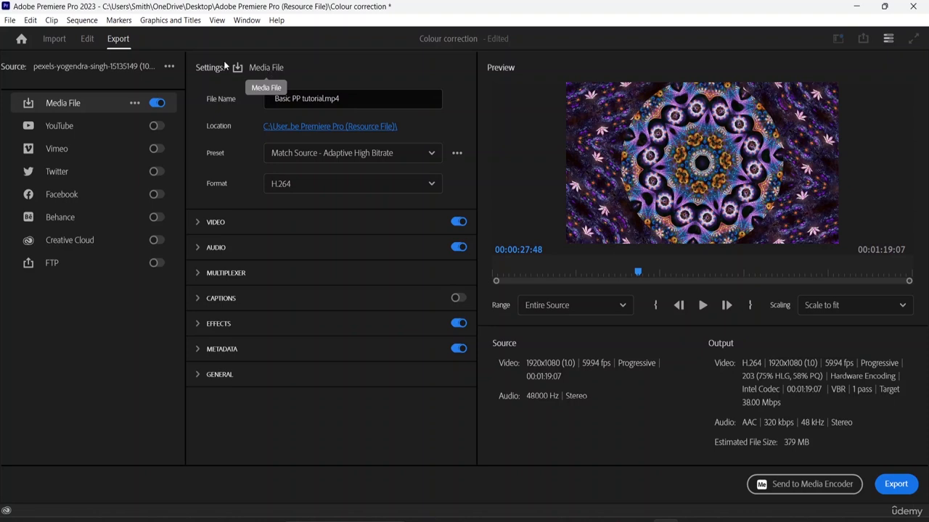
Enable the YouTube destination, review its publish settings including the channel and custom thumbnail options, and disable it again.
{"action": "left_click", "coordinate": [156, 127]}
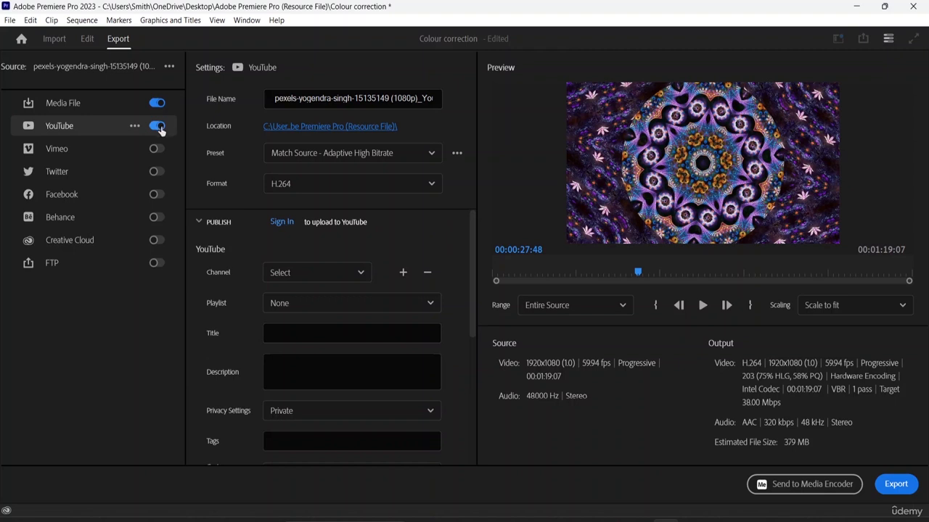
{"action": "scroll", "coordinate": [306, 273], "scroll_direction": "down", "scroll_amount": 3}
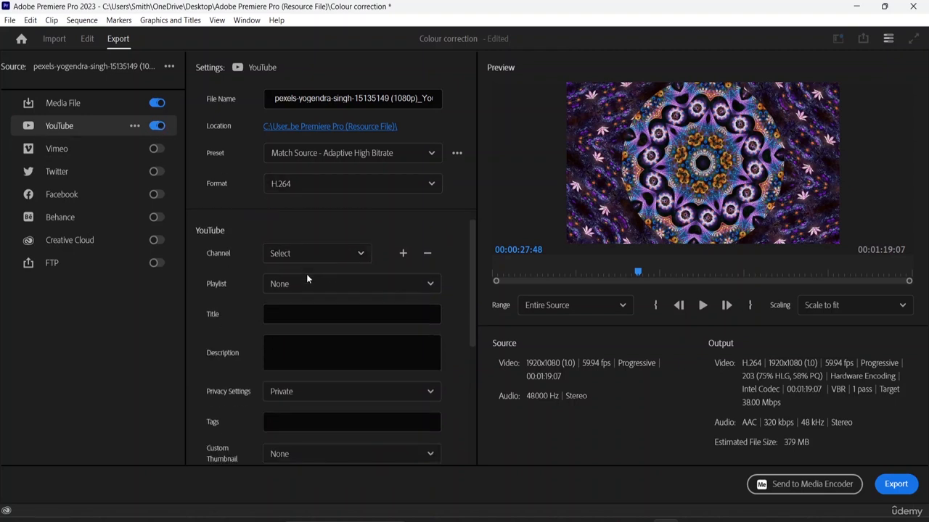
{"action": "left_click", "coordinate": [355, 223]}
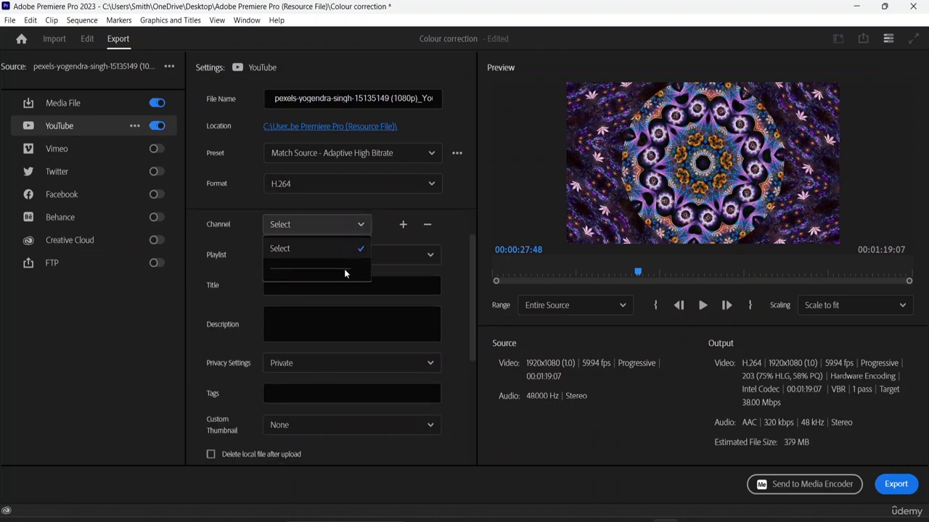
{"action": "left_click", "coordinate": [355, 227]}
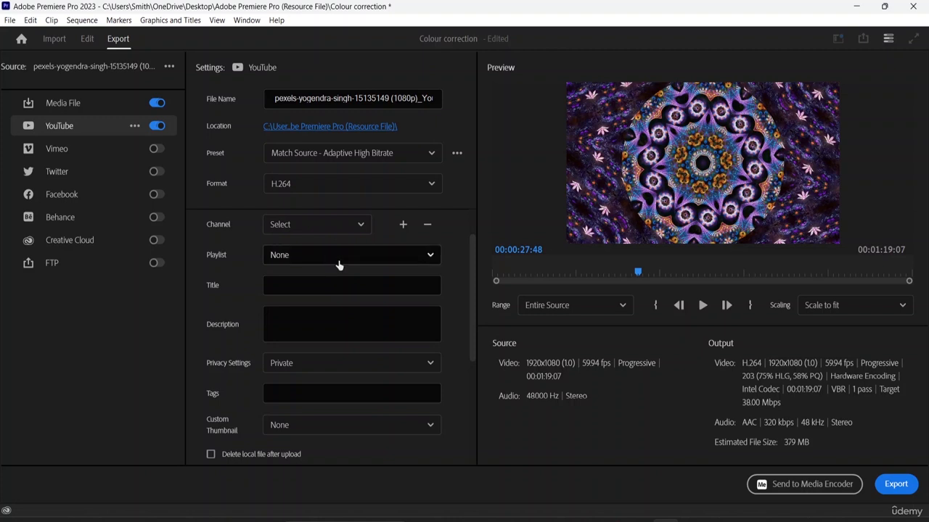
{"action": "scroll", "coordinate": [291, 283], "scroll_direction": "down", "scroll_amount": 1}
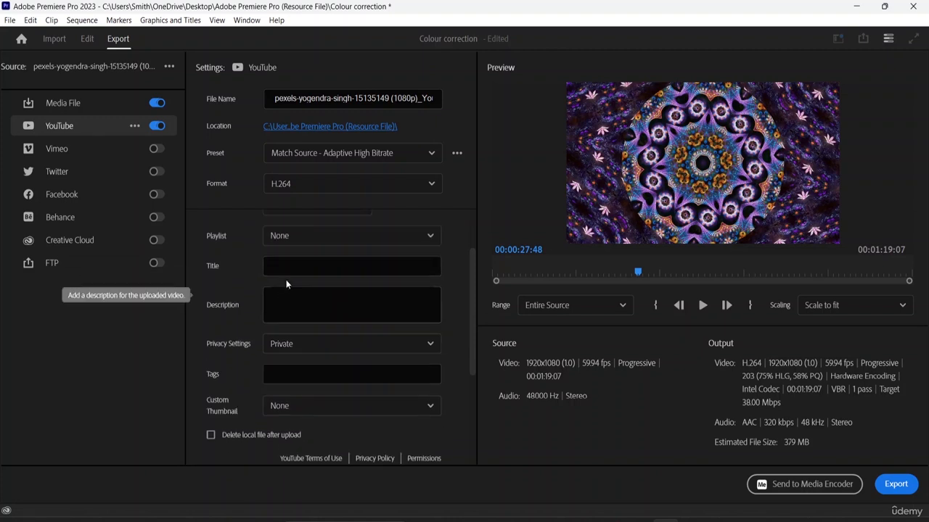
{"action": "scroll", "coordinate": [319, 312], "scroll_direction": "up", "scroll_amount": 1}
{"action": "scroll", "coordinate": [352, 348], "scroll_direction": "down", "scroll_amount": 1}
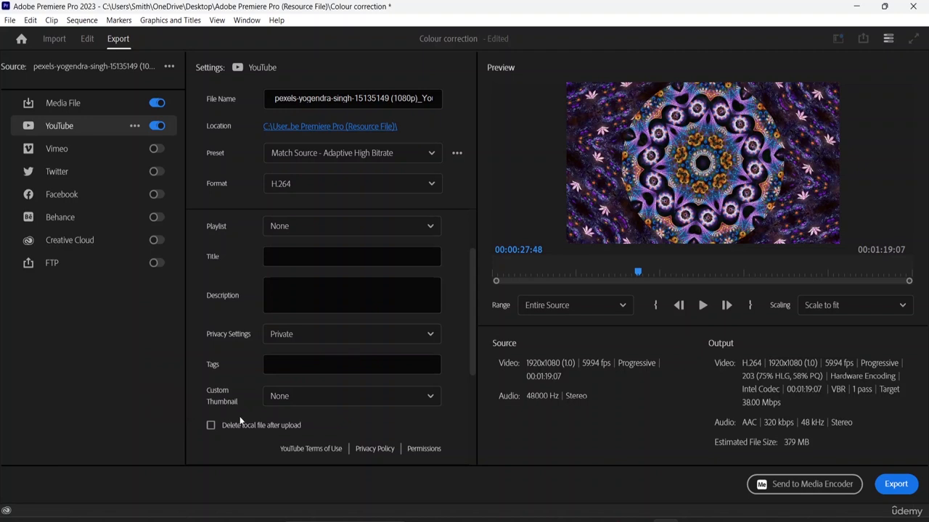
{"action": "left_click", "coordinate": [290, 401]}
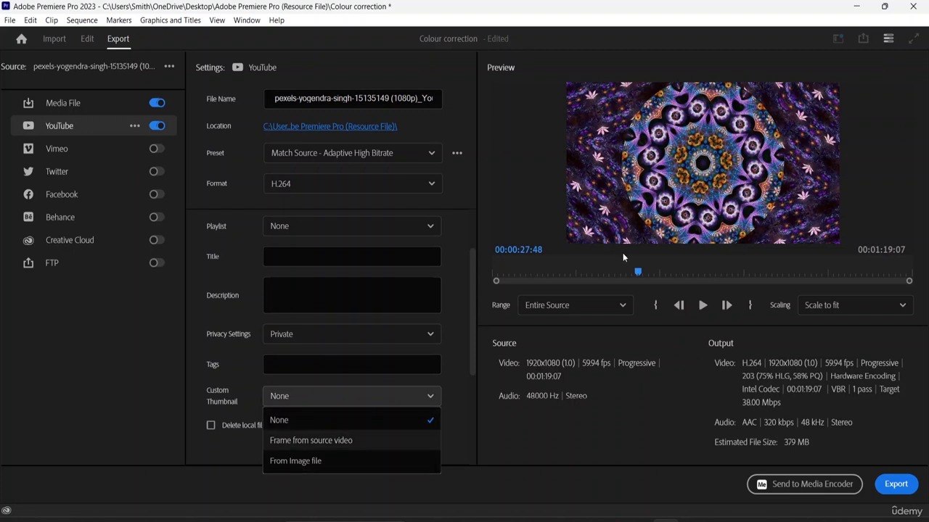
{"action": "left_click", "coordinate": [422, 405]}
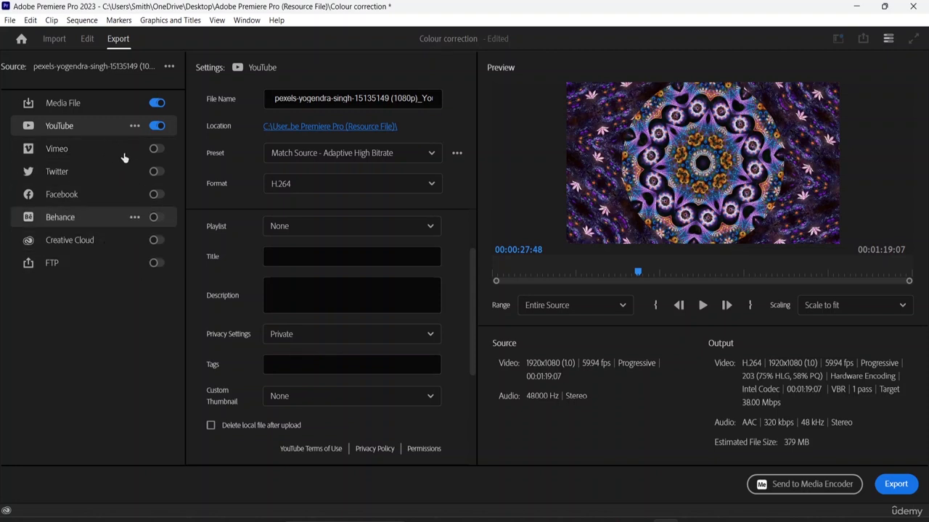
{"action": "left_click", "coordinate": [156, 126]}
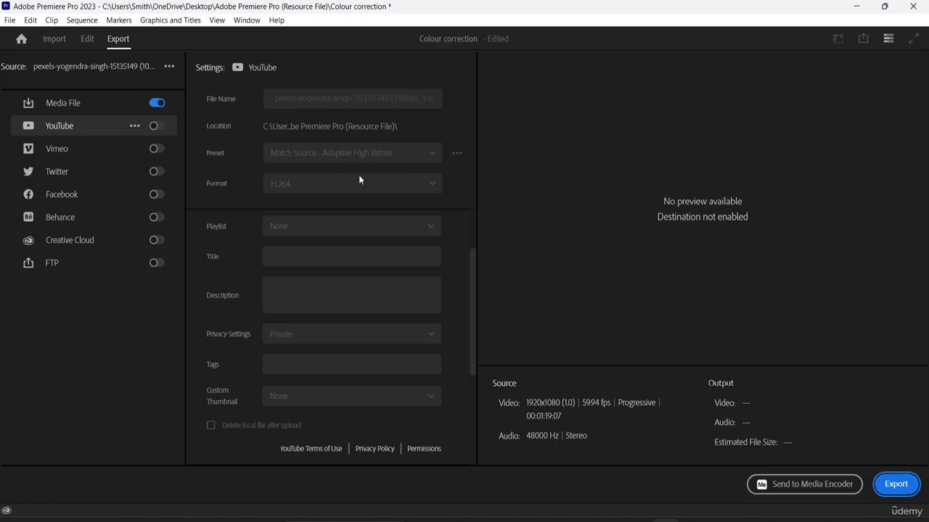
Return to the editing workspace and display the contents of the Colour correction project.
{"action": "left_click", "coordinate": [90, 42]}
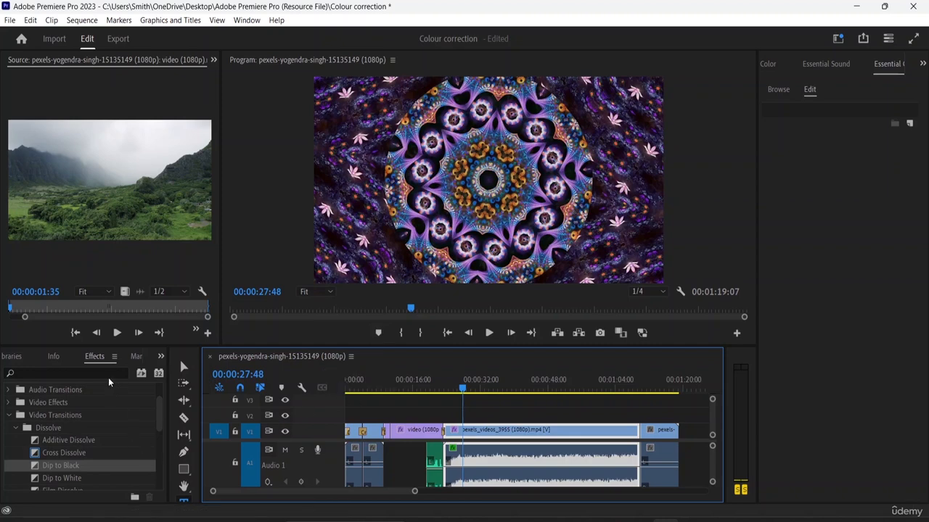
{"action": "left_click", "coordinate": [5, 359]}
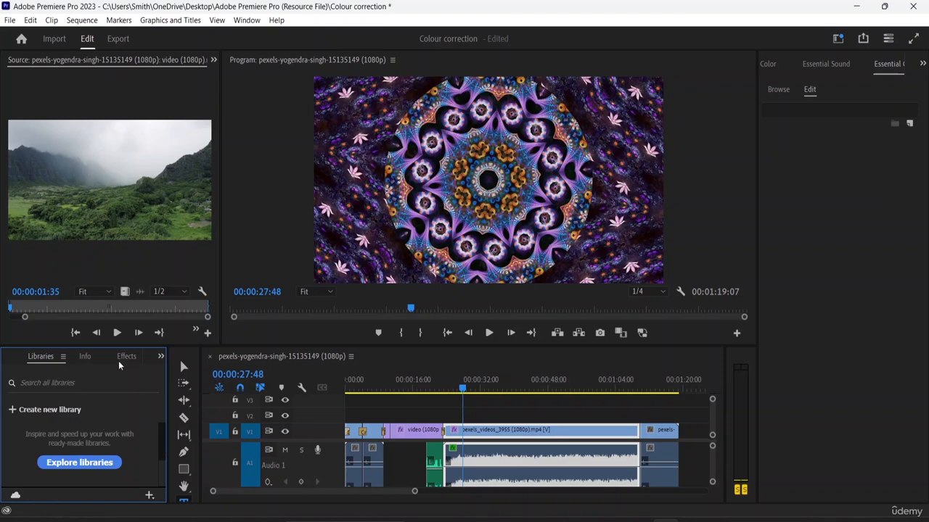
{"action": "left_click", "coordinate": [83, 356]}
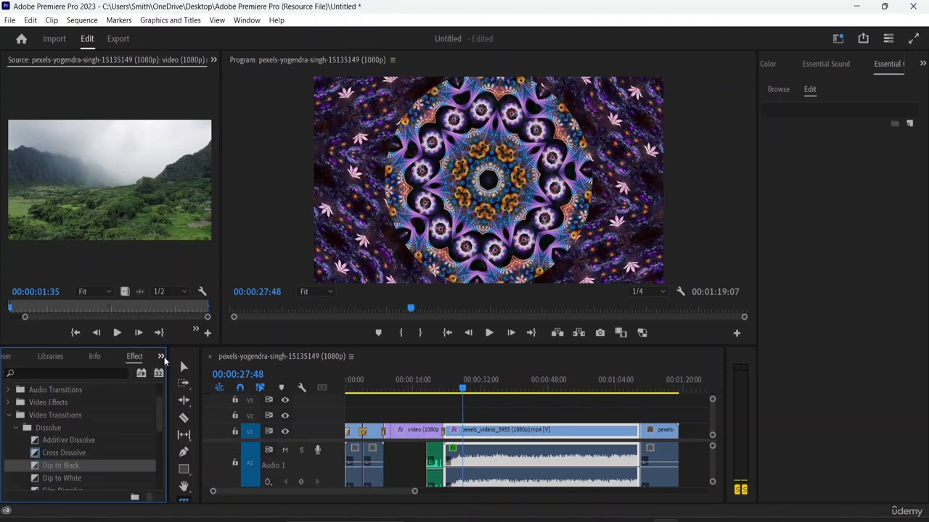
{"action": "left_click", "coordinate": [161, 358]}
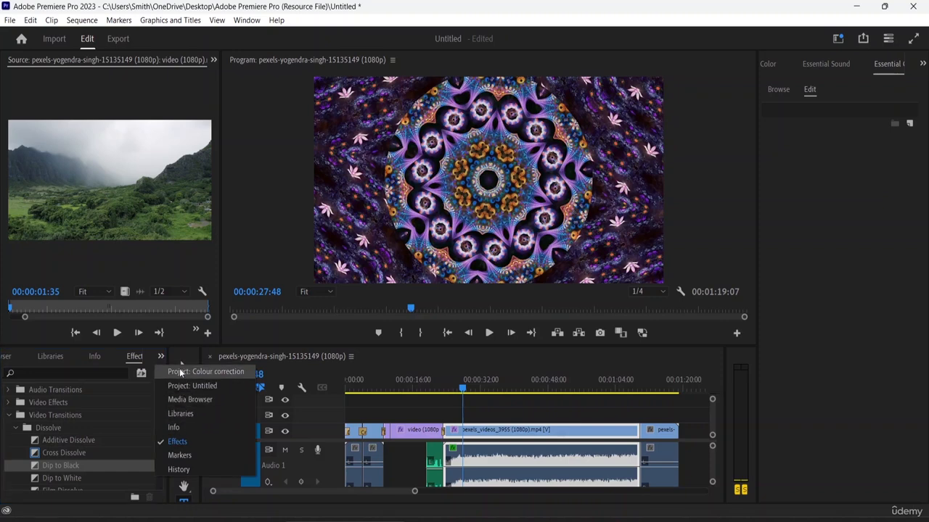
{"action": "left_click", "coordinate": [183, 373]}
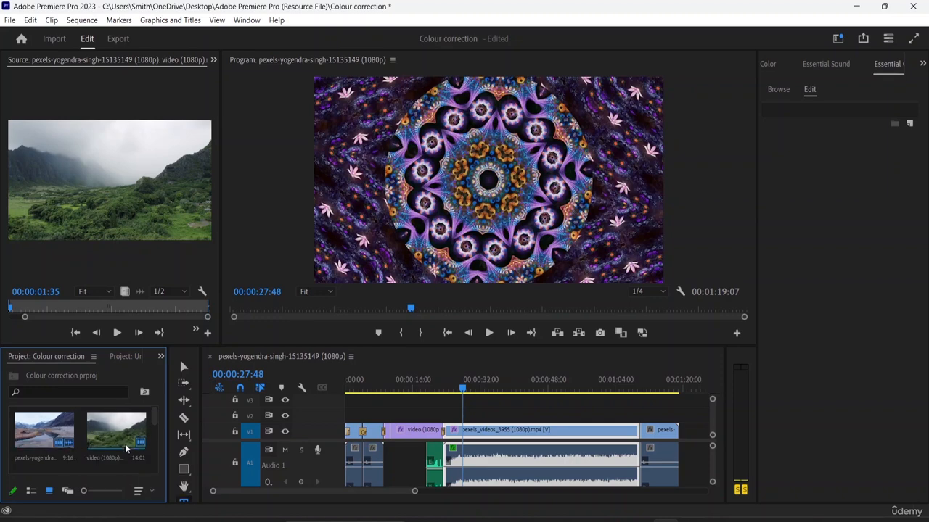
Select the 1:19:07 sequence in the Colour correction project and open its media export settings.
{"action": "scroll", "coordinate": [141, 446], "scroll_direction": "down", "scroll_amount": 3}
{"action": "scroll", "coordinate": [141, 445], "scroll_direction": "down", "scroll_amount": 1}
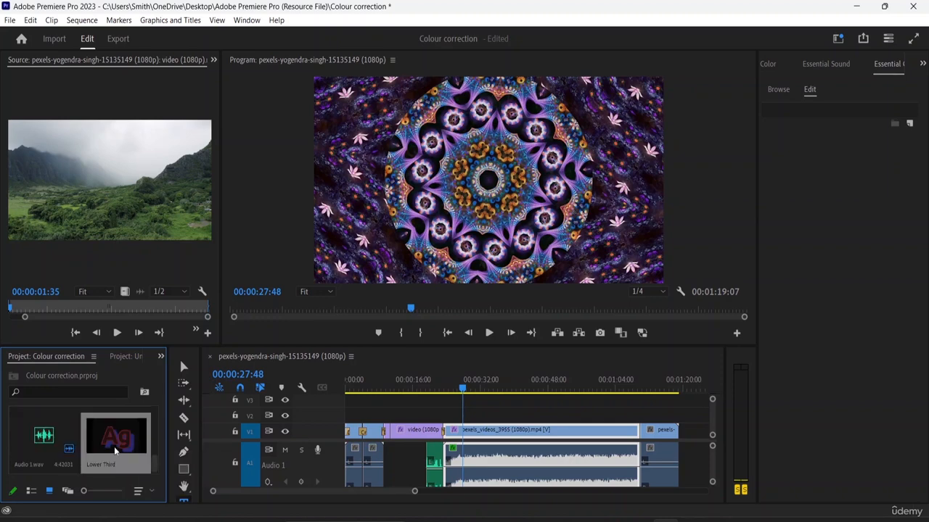
{"action": "scroll", "coordinate": [64, 451], "scroll_direction": "up", "scroll_amount": 1}
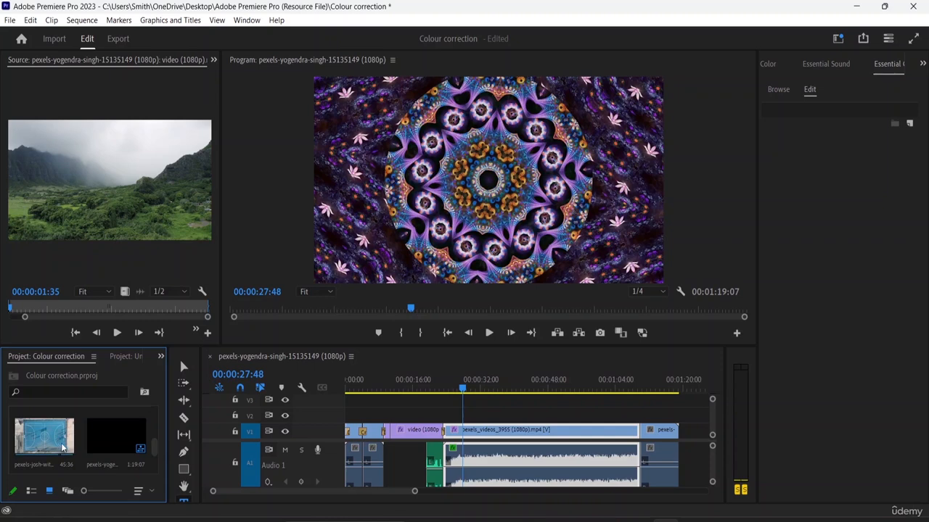
{"action": "left_click", "coordinate": [141, 453]}
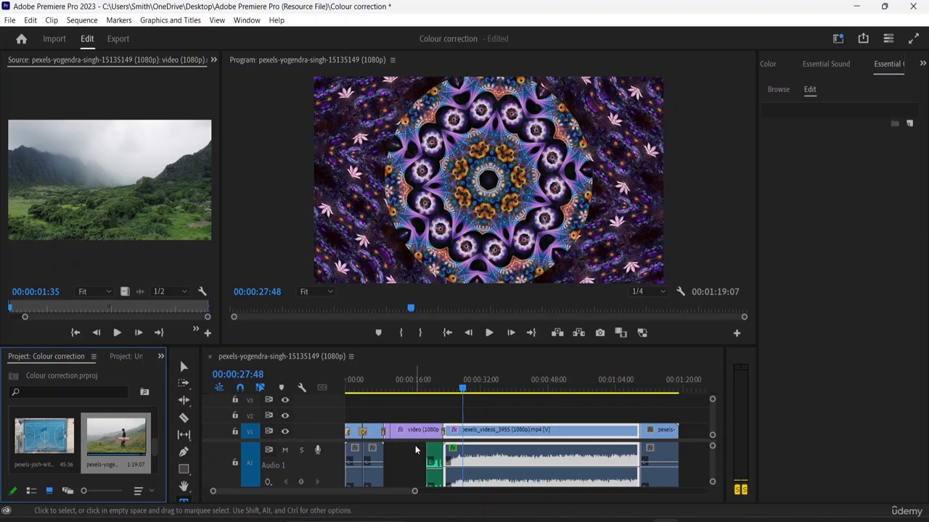
{"action": "left_click", "coordinate": [14, 21]}
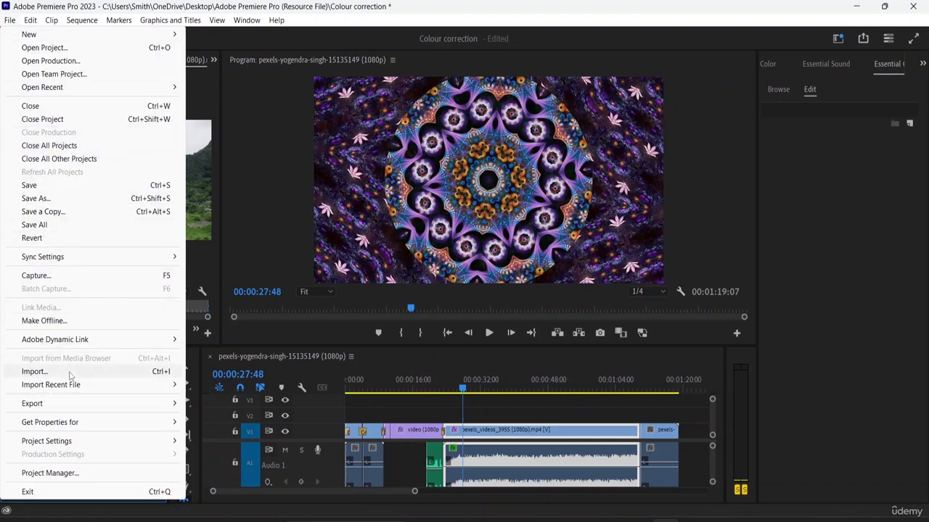
{"action": "mouse_move", "coordinate": [80, 410]}
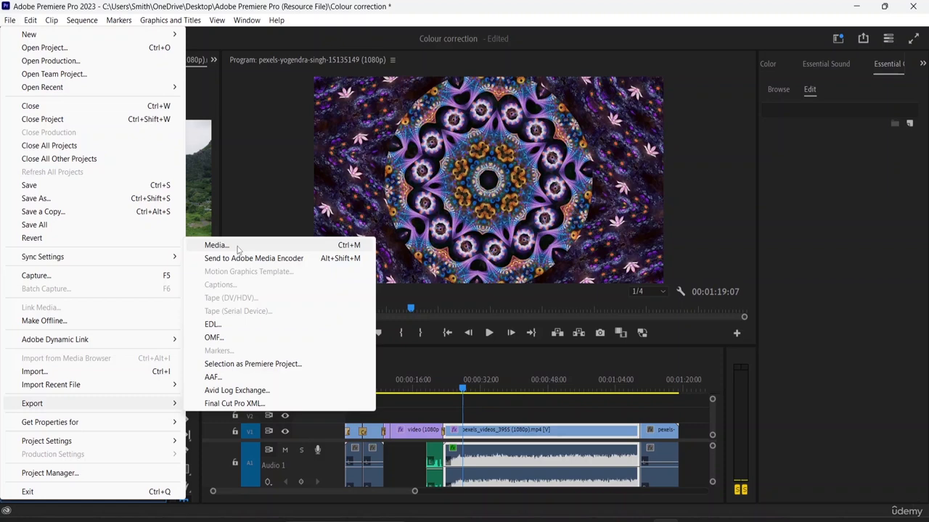
{"action": "left_click", "coordinate": [237, 249]}
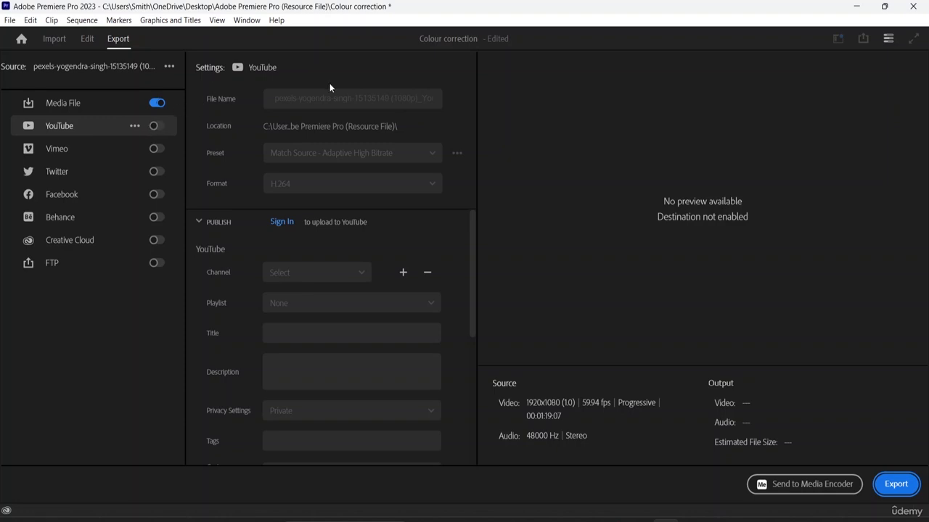
Switch the export settings from YouTube to the Media File destination, leaving Media File enabled.
{"action": "scroll", "coordinate": [392, 222], "scroll_direction": "down", "scroll_amount": 1}
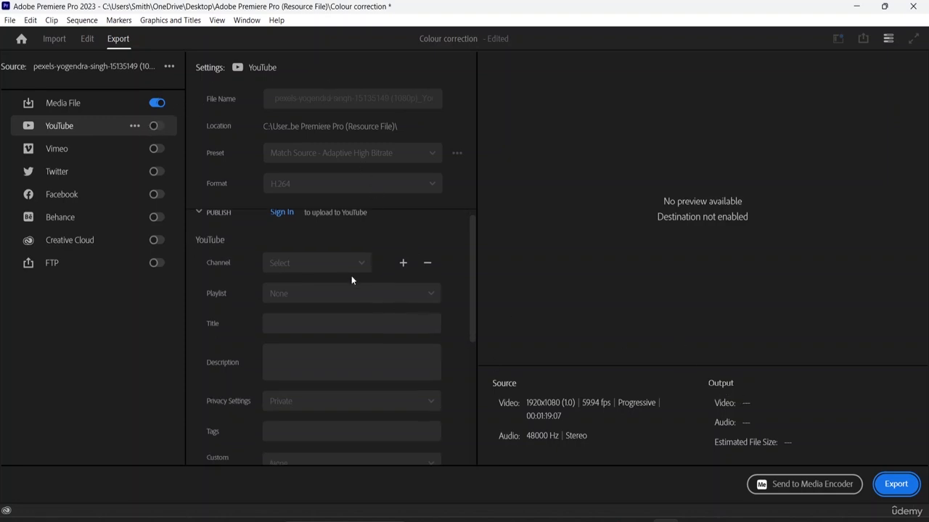
{"action": "scroll", "coordinate": [352, 277], "scroll_direction": "up", "scroll_amount": 1}
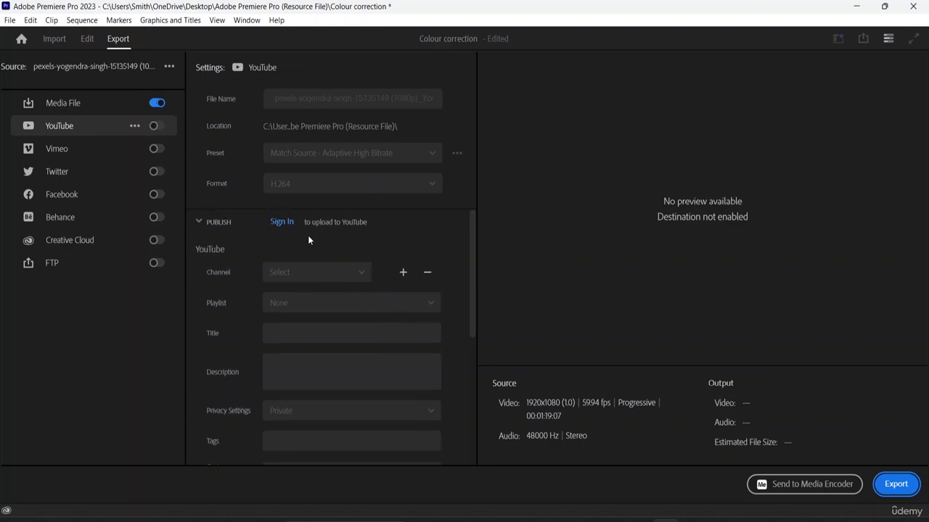
{"action": "left_click", "coordinate": [155, 104]}
{"action": "left_click", "coordinate": [156, 104]}
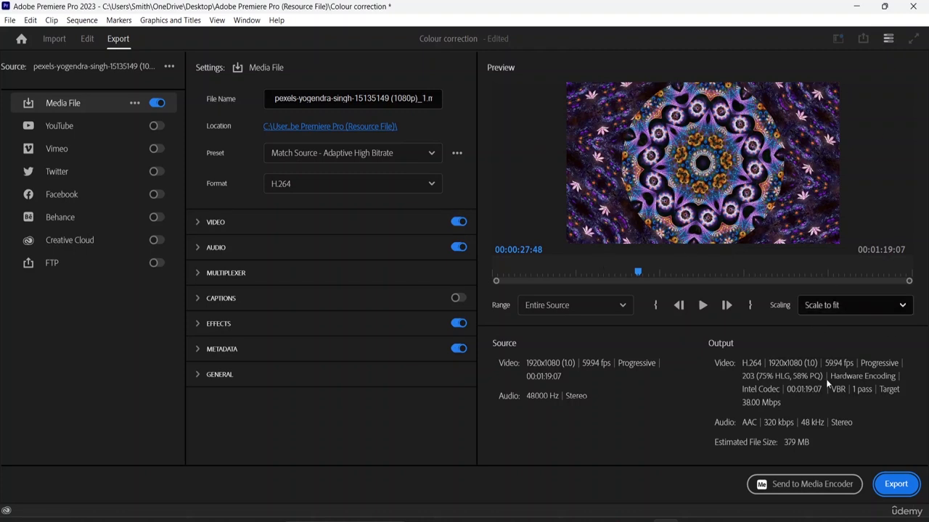
Try the Scale to fill and Stretch to fill export scaling options, and set scaling back to Scale to fit.
{"action": "left_click", "coordinate": [895, 307]}
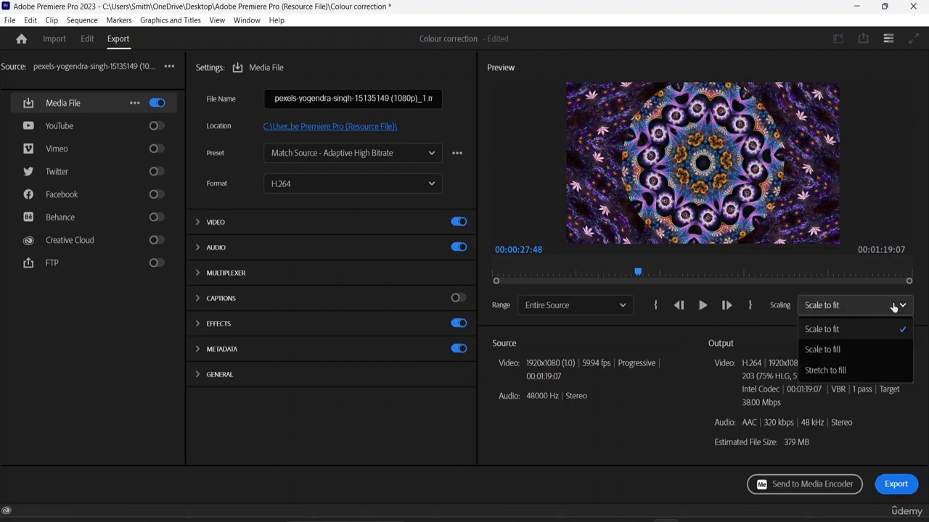
{"action": "left_click", "coordinate": [880, 351]}
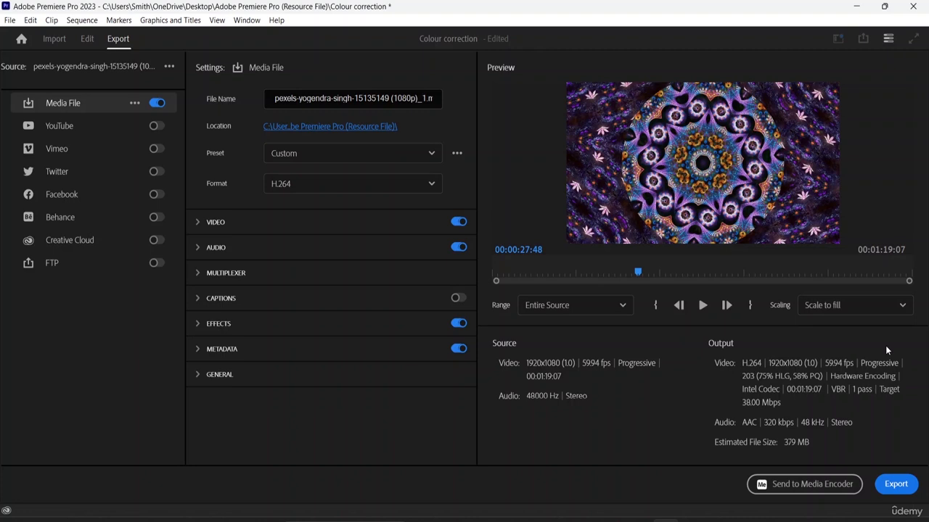
{"action": "left_click", "coordinate": [889, 305]}
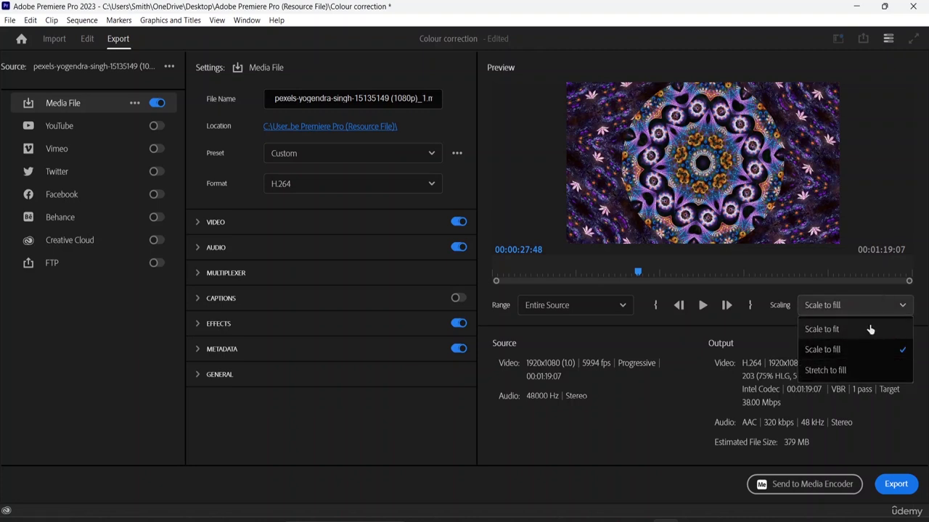
{"action": "left_click", "coordinate": [856, 372]}
{"action": "left_click", "coordinate": [856, 306]}
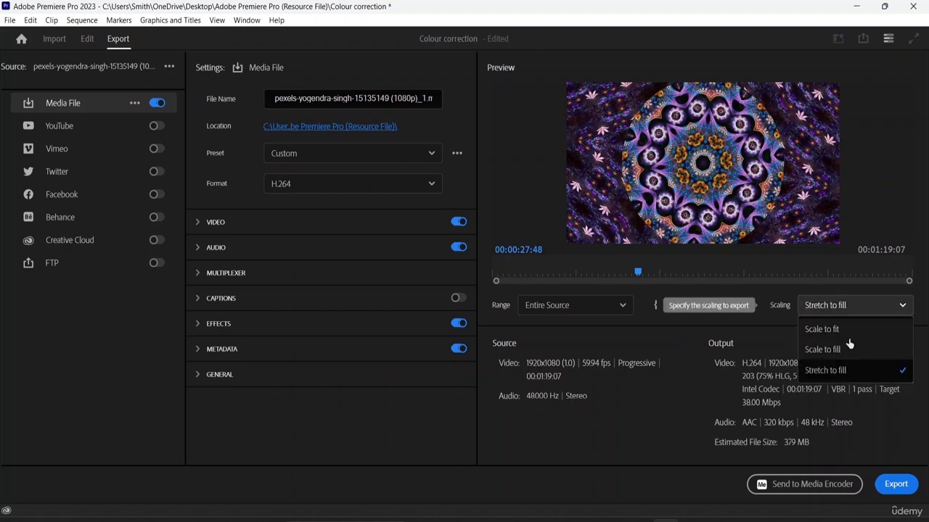
{"action": "left_click", "coordinate": [849, 331]}
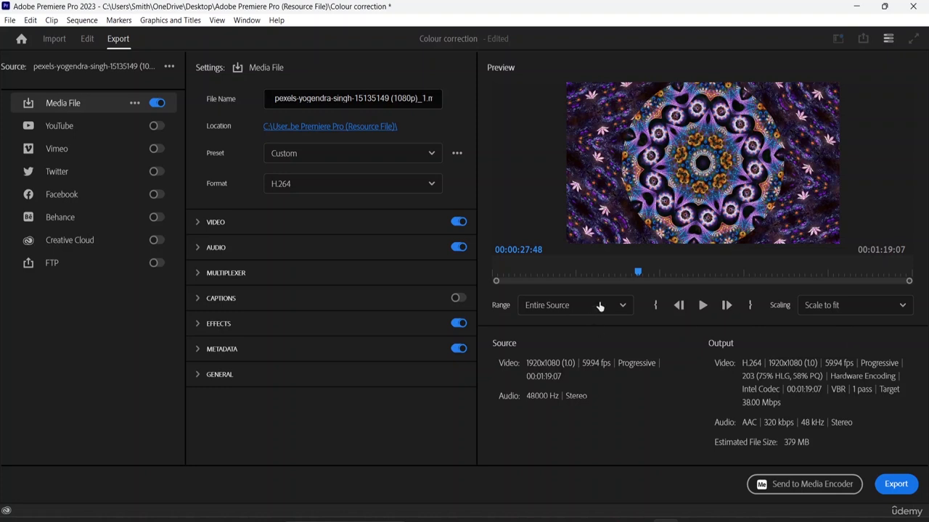
Try the Custom export range and set the range back to Entire Source.
{"action": "left_click", "coordinate": [617, 307]}
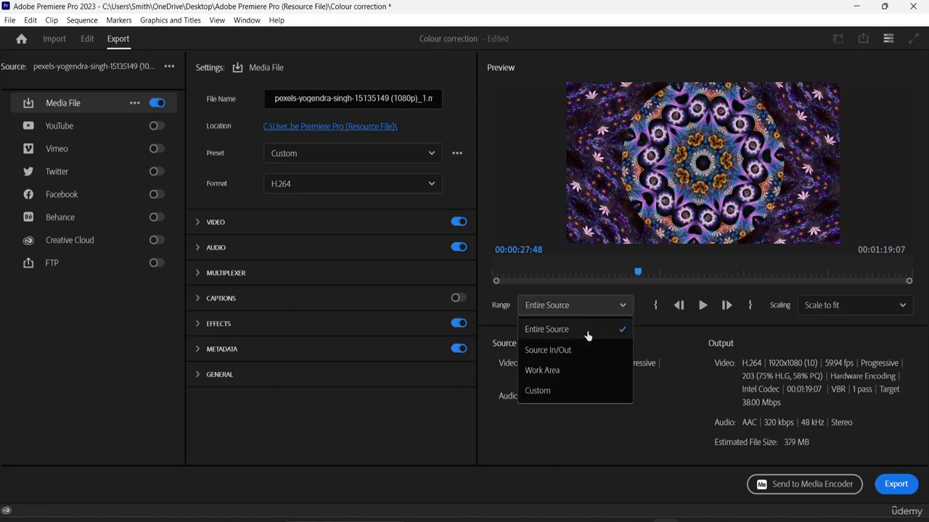
{"action": "left_click", "coordinate": [557, 390]}
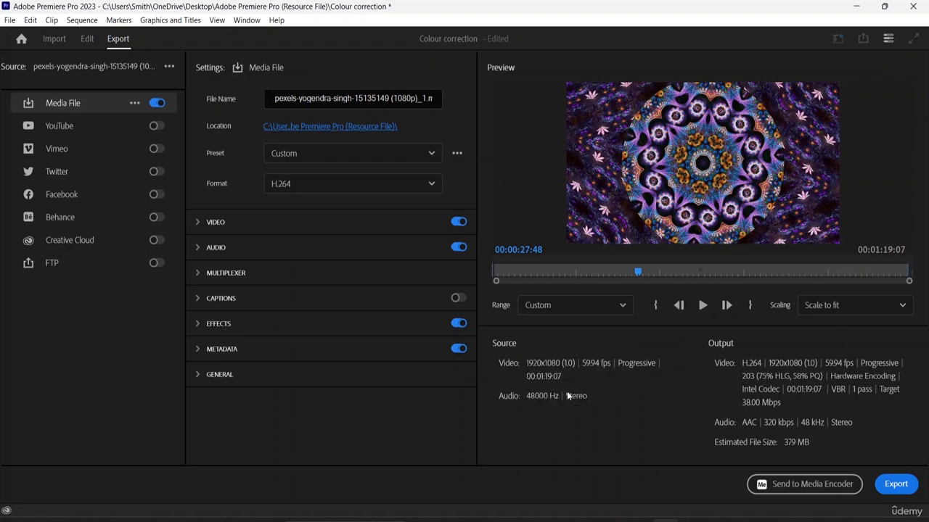
{"action": "left_click", "coordinate": [617, 307]}
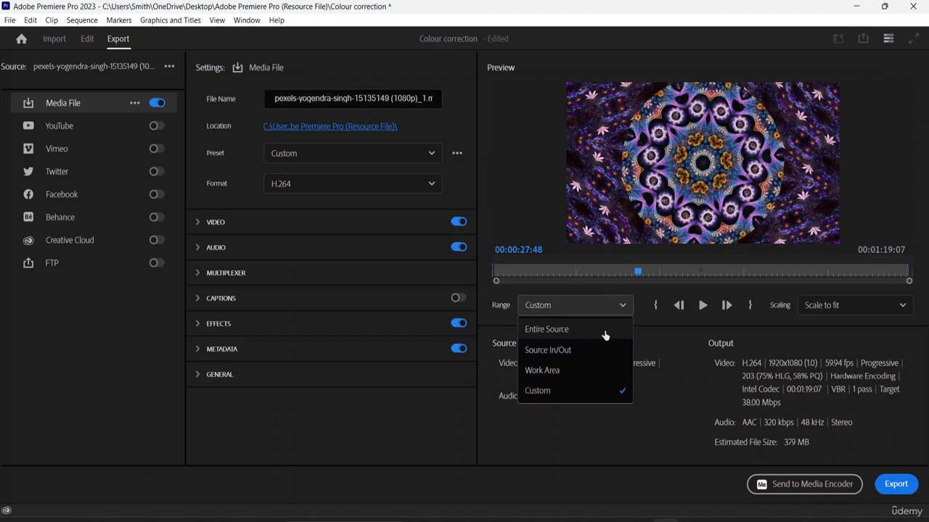
{"action": "left_click", "coordinate": [605, 331]}
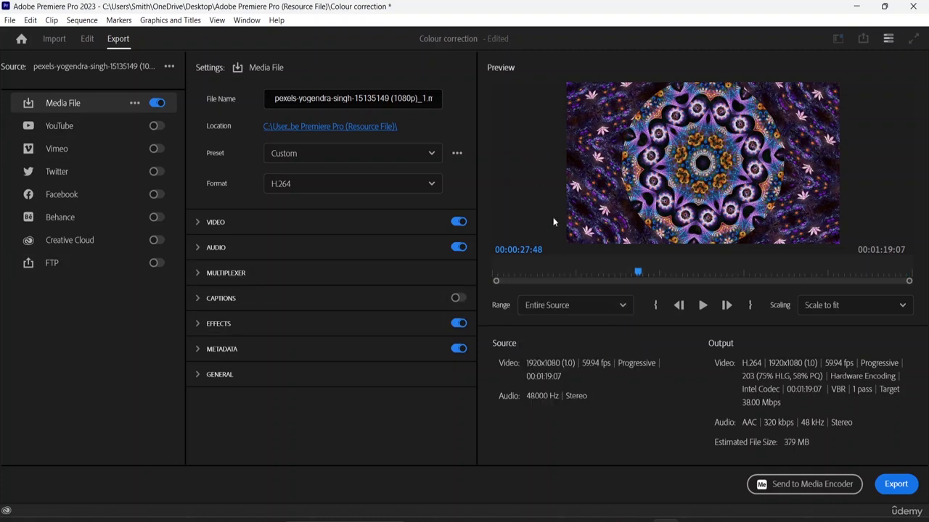
{"action": "left_click", "coordinate": [10, 20]}
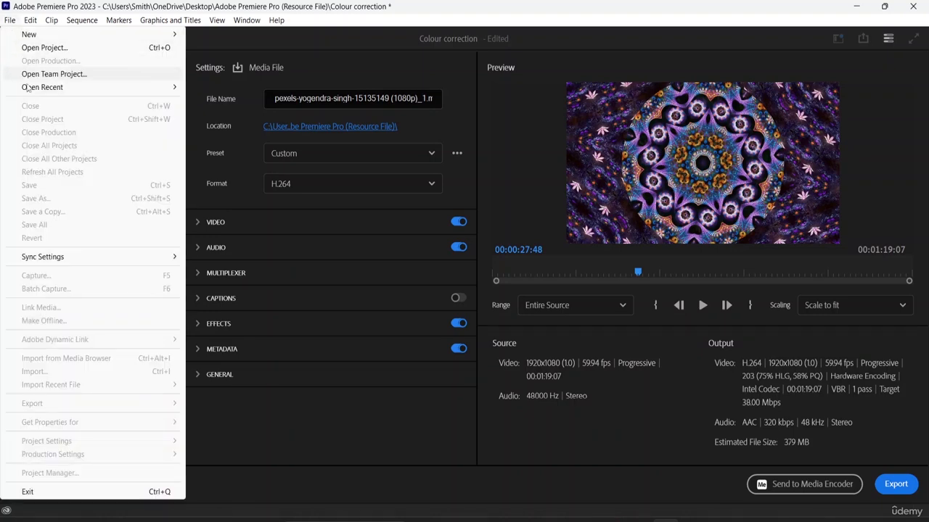
Return to the editing view and examine the export formats available for the sequence.
{"action": "left_click", "coordinate": [329, 401]}
{"action": "left_click", "coordinate": [86, 41]}
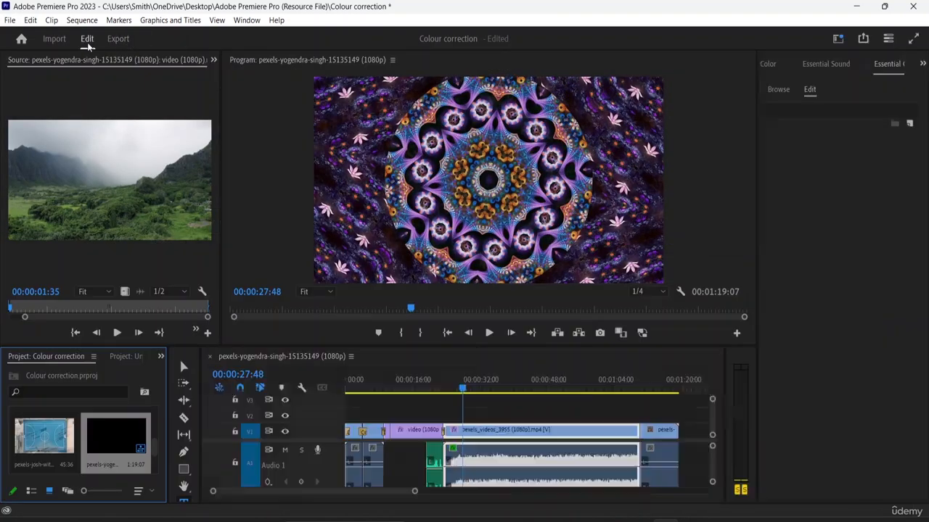
{"action": "right_click", "coordinate": [475, 435]}
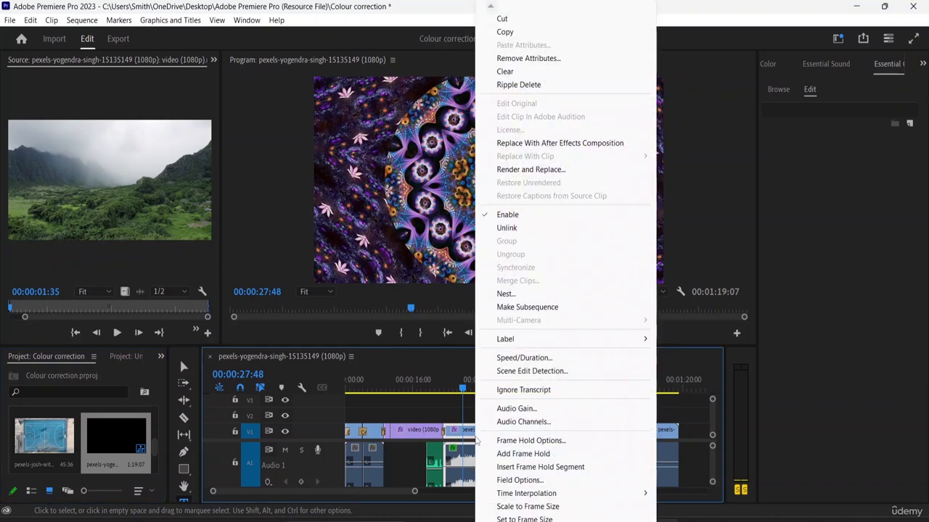
{"action": "left_click", "coordinate": [454, 433]}
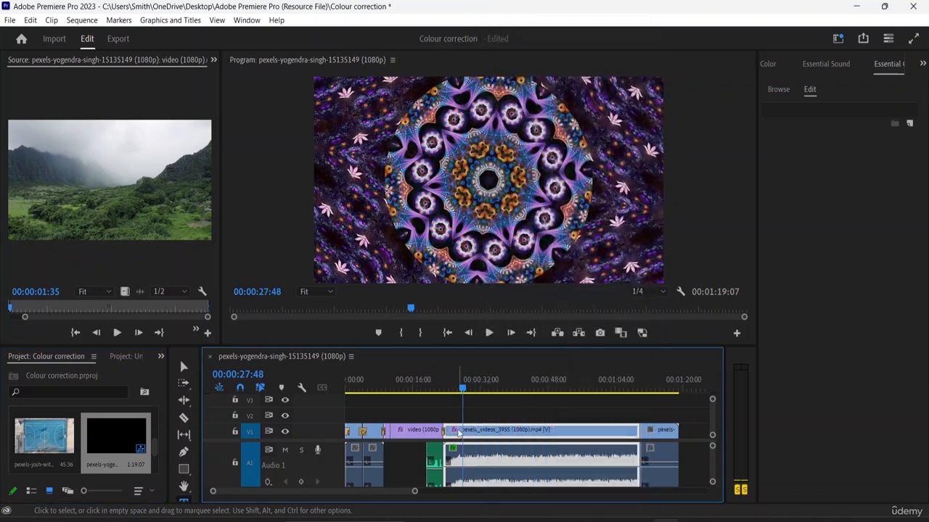
{"action": "left_click", "coordinate": [10, 21]}
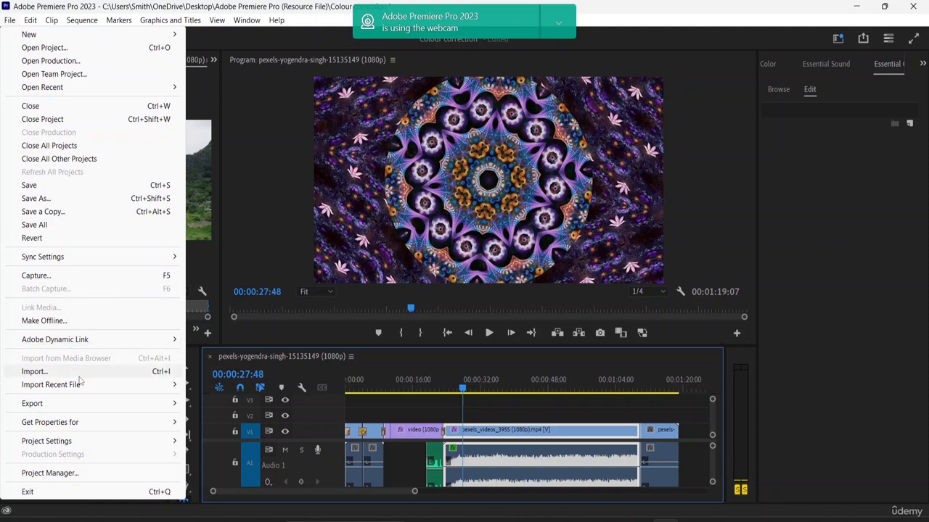
{"action": "mouse_move", "coordinate": [103, 408]}
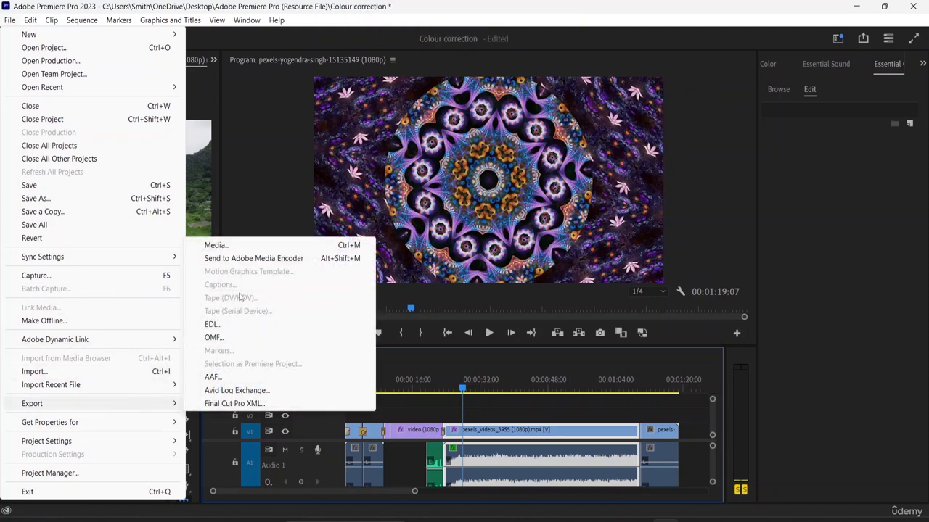
{"action": "left_click", "coordinate": [536, 464]}
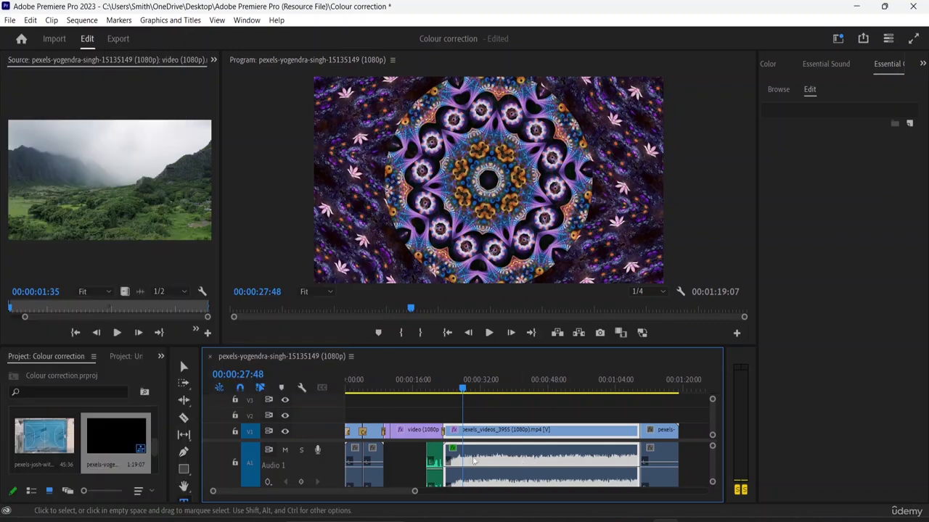
{"action": "left_click", "coordinate": [350, 356]}
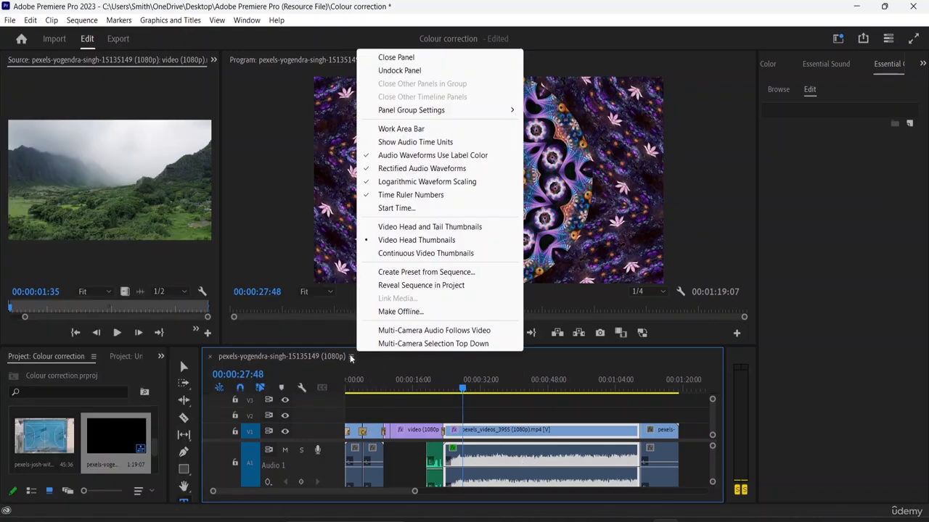
{"action": "left_click", "coordinate": [529, 422]}
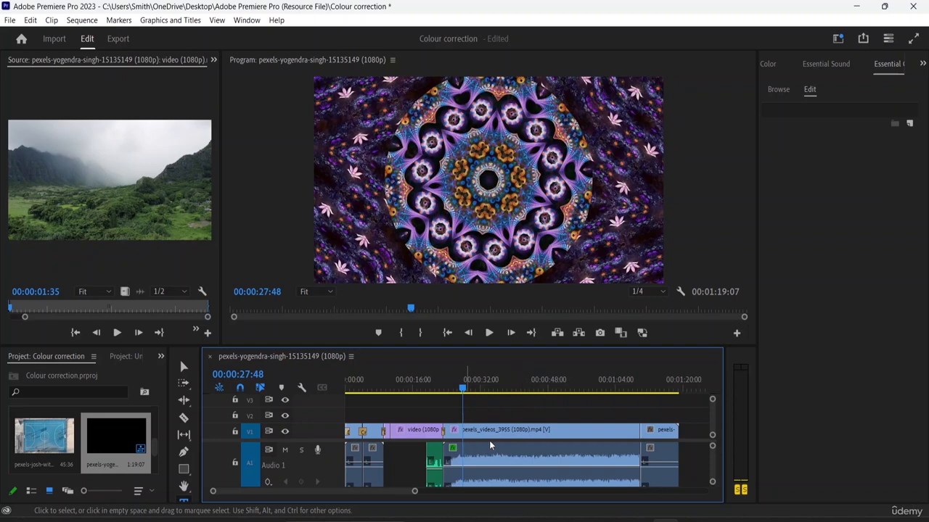
Export the sequence as an H.264 media file with the current settings, and check the export event log.
{"action": "left_click", "coordinate": [118, 39]}
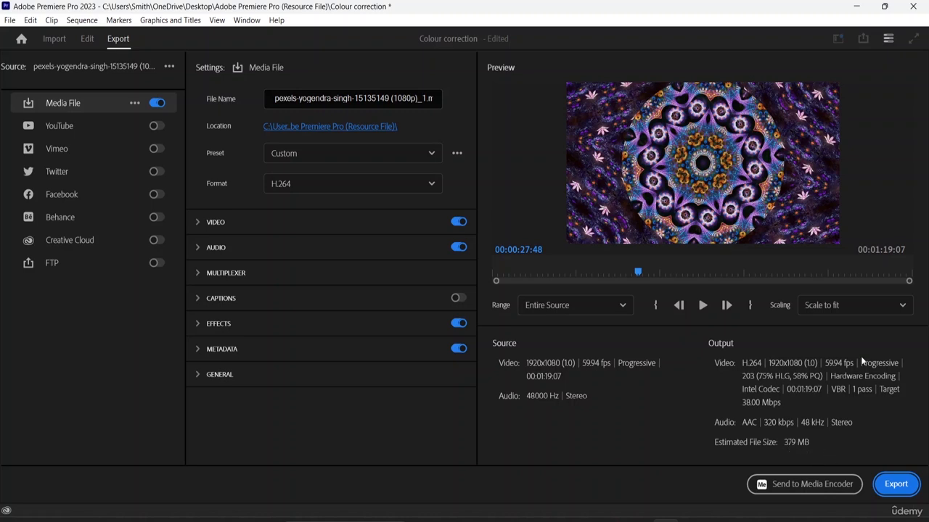
{"action": "left_click", "coordinate": [906, 491]}
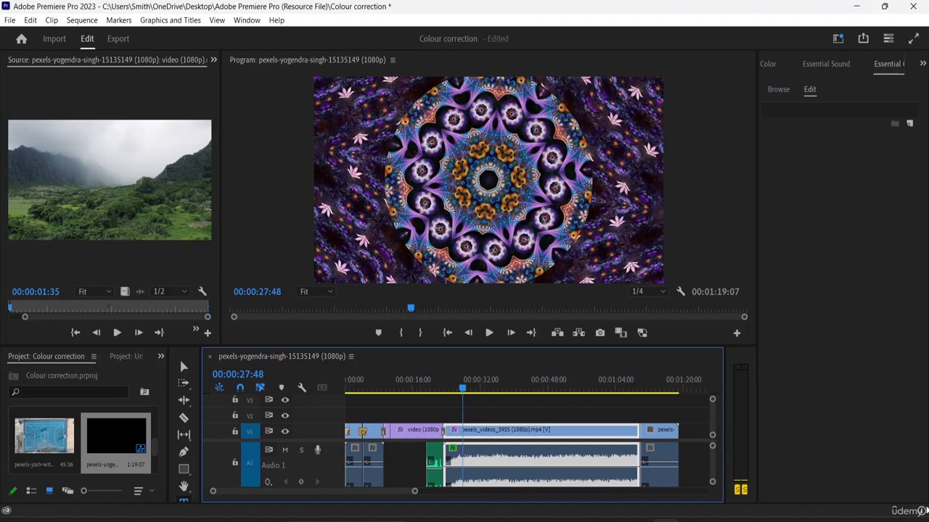
{"action": "left_click", "coordinate": [921, 512]}
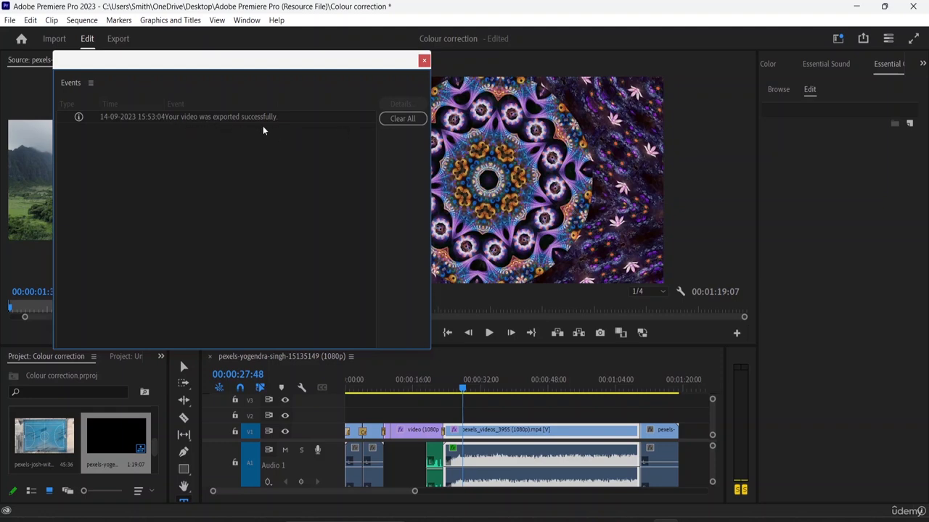
{"action": "left_click", "coordinate": [424, 60]}
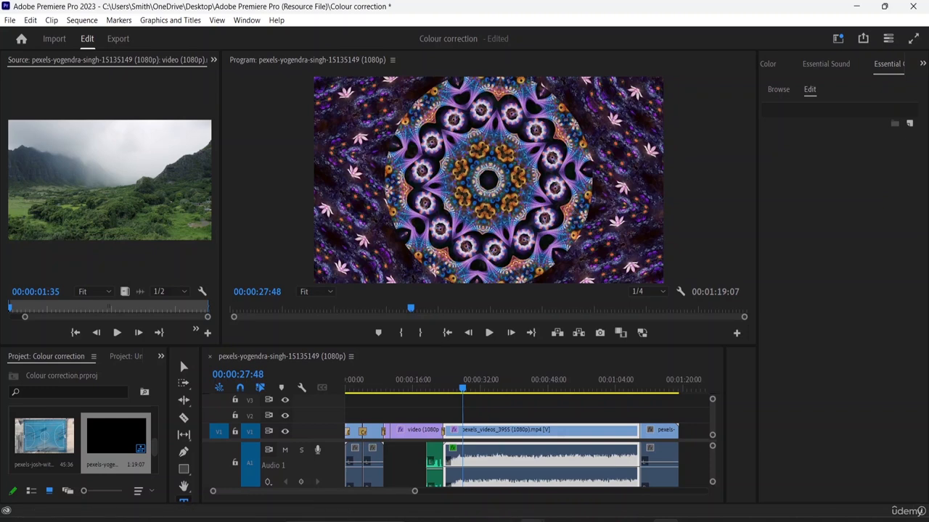
Find the Basic PP Tutorial video in the Adobe Premiere Pro resource folder in File Explorer and play it.
{"action": "mouse_move", "coordinate": [532, 521]}
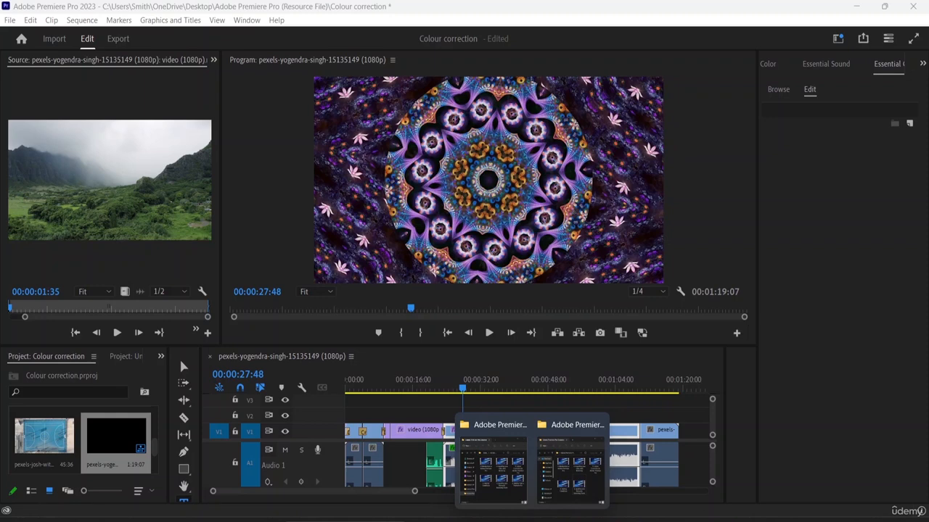
{"action": "left_click", "coordinate": [495, 464]}
{"action": "scroll", "coordinate": [470, 254], "scroll_direction": "up", "scroll_amount": 3}
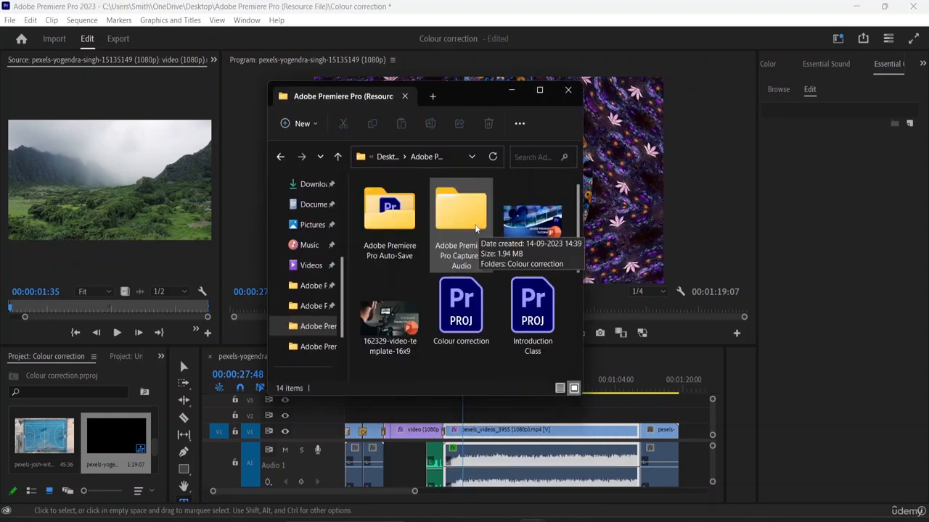
{"action": "scroll", "coordinate": [476, 232], "scroll_direction": "down", "scroll_amount": 1}
{"action": "scroll", "coordinate": [476, 229], "scroll_direction": "down", "scroll_amount": 2}
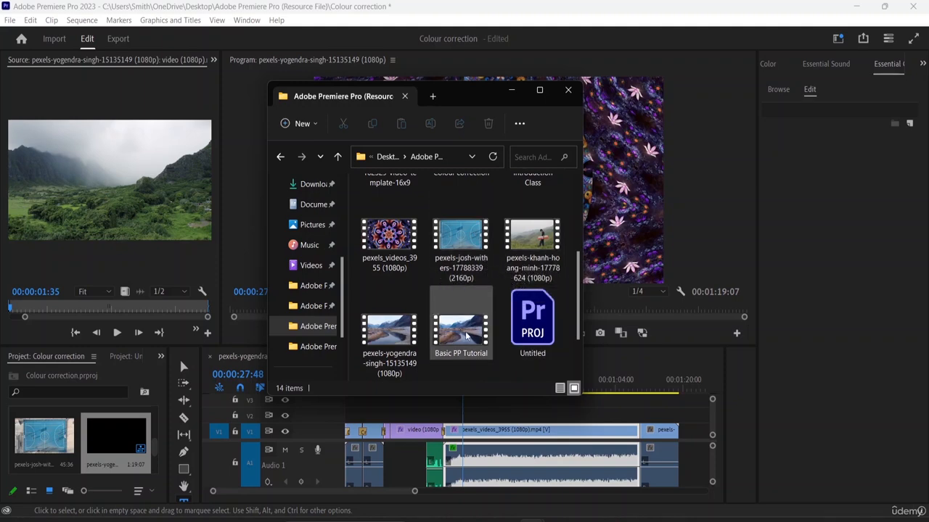
{"action": "scroll", "coordinate": [465, 332], "scroll_direction": "down", "scroll_amount": 2}
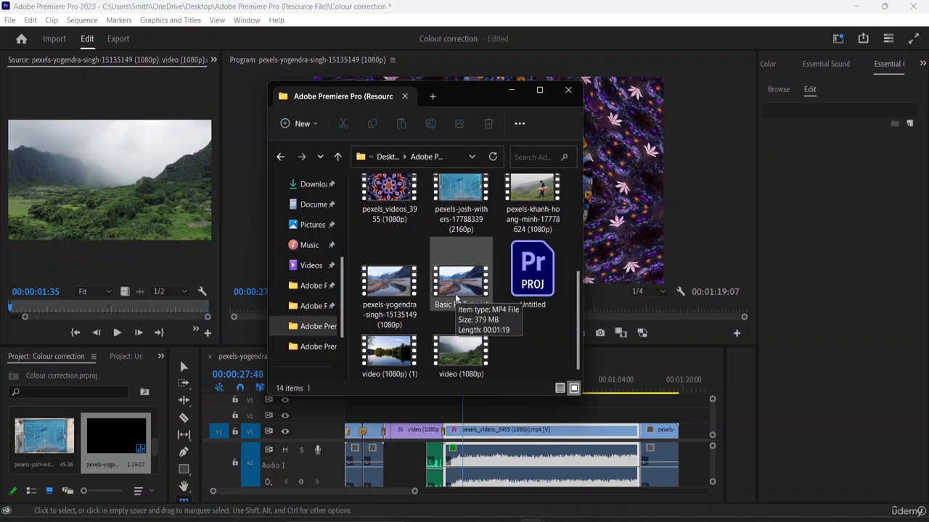
{"action": "double_click", "coordinate": [456, 293]}
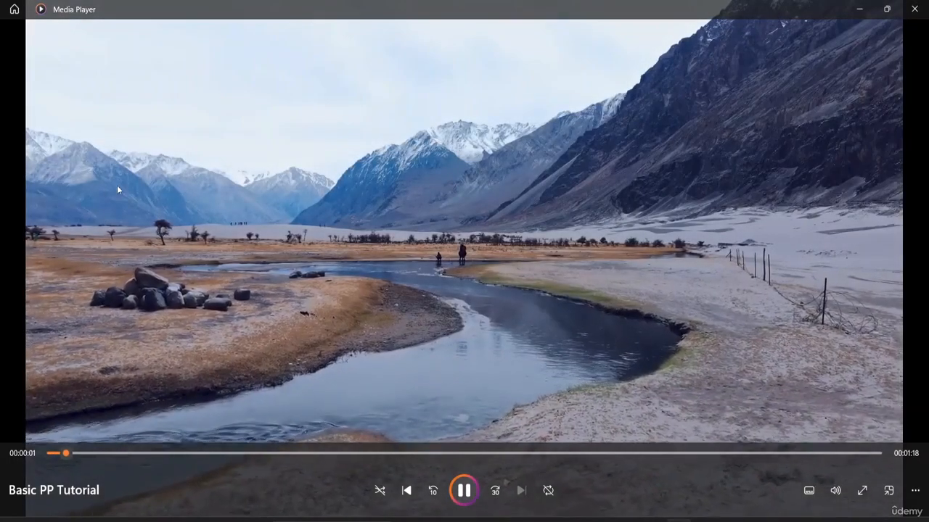
Skim the Basic PP Tutorial video from beginning to end, and return to Premiere Pro.
{"action": "left_click_drag", "start_coordinate": [83, 453], "coordinate": [48, 450]}
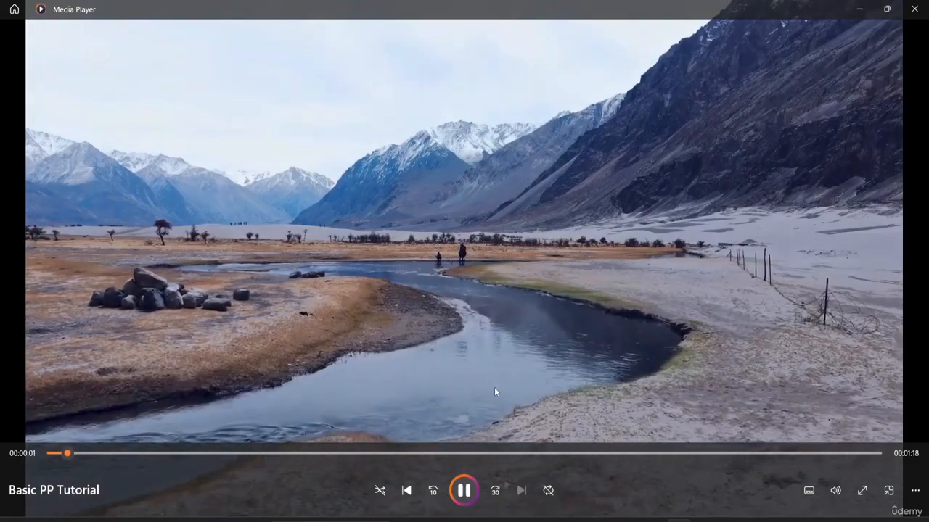
{"action": "left_click_drag", "start_coordinate": [77, 453], "coordinate": [132, 459]}
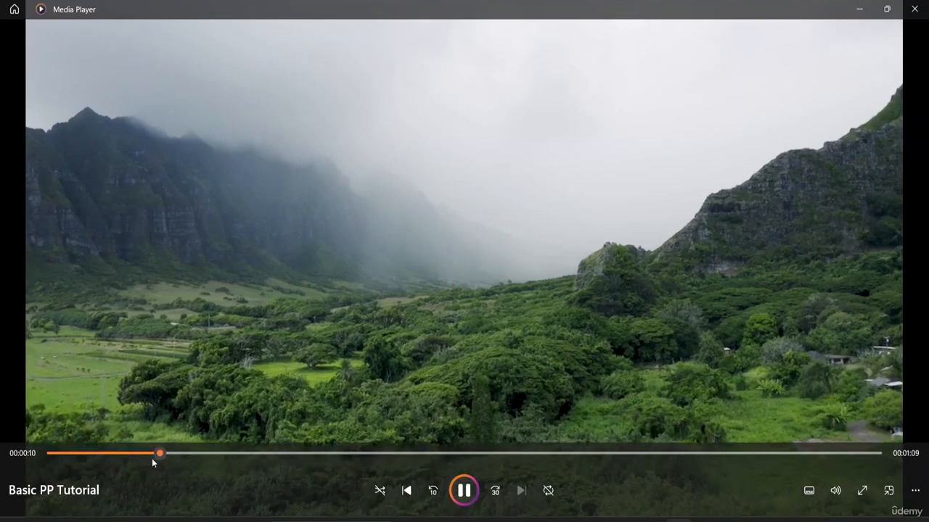
{"action": "left_click_drag", "start_coordinate": [153, 459], "coordinate": [252, 470]}
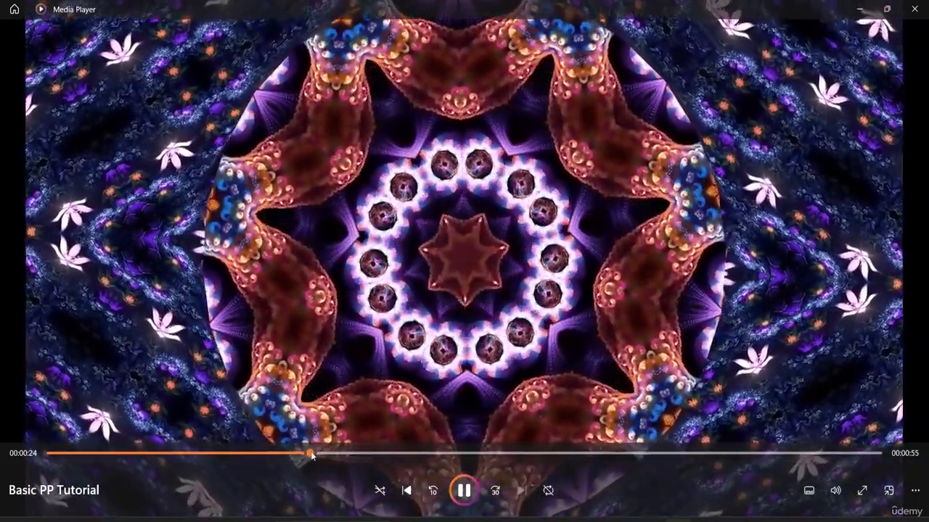
{"action": "left_click_drag", "start_coordinate": [312, 456], "coordinate": [804, 512]}
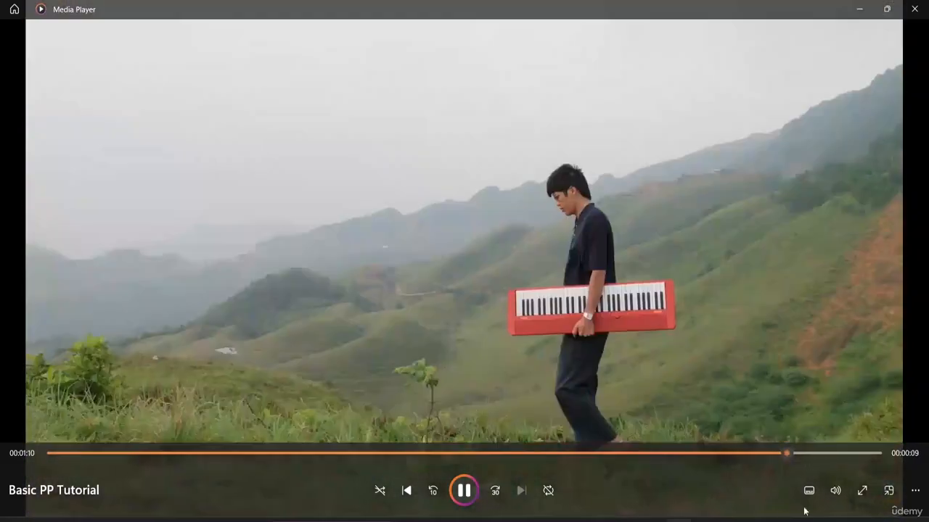
{"action": "left_click", "coordinate": [914, 9]}
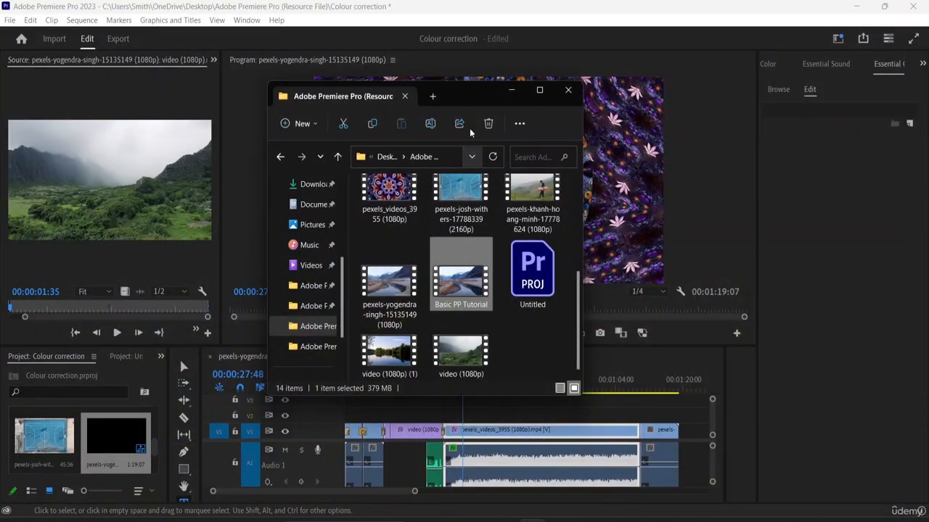
{"action": "left_click", "coordinate": [513, 91]}
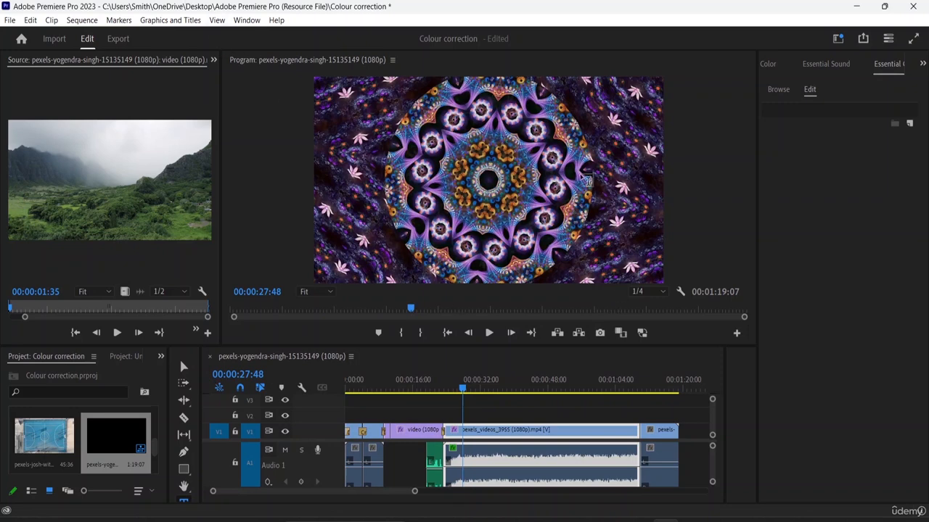
Start a Quick Export of the sequence as an H.264 file and cancel the encoding.
{"action": "left_click", "coordinate": [862, 40]}
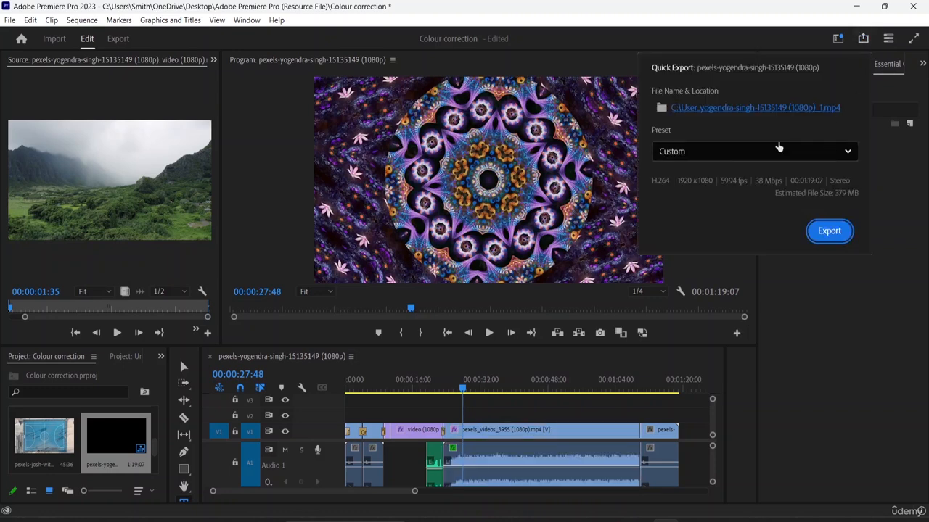
{"action": "left_click", "coordinate": [819, 162]}
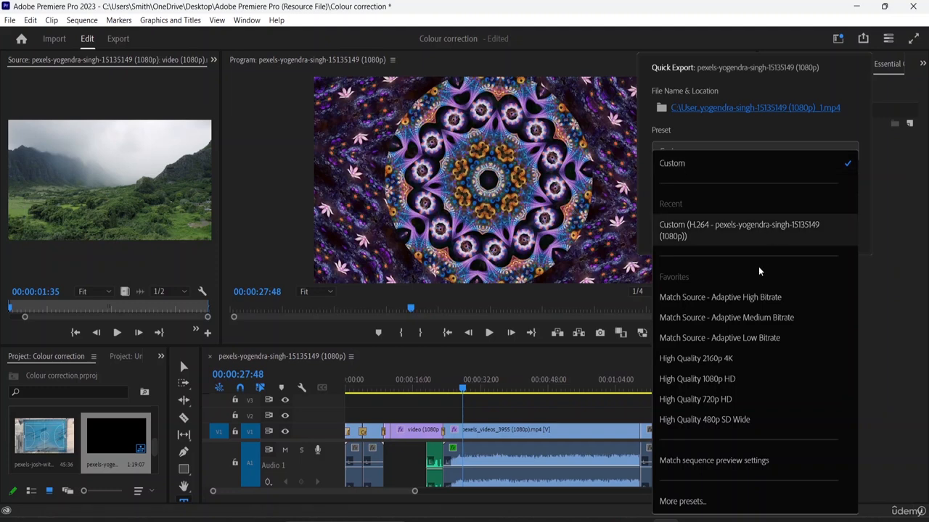
{"action": "left_click", "coordinate": [750, 299]}
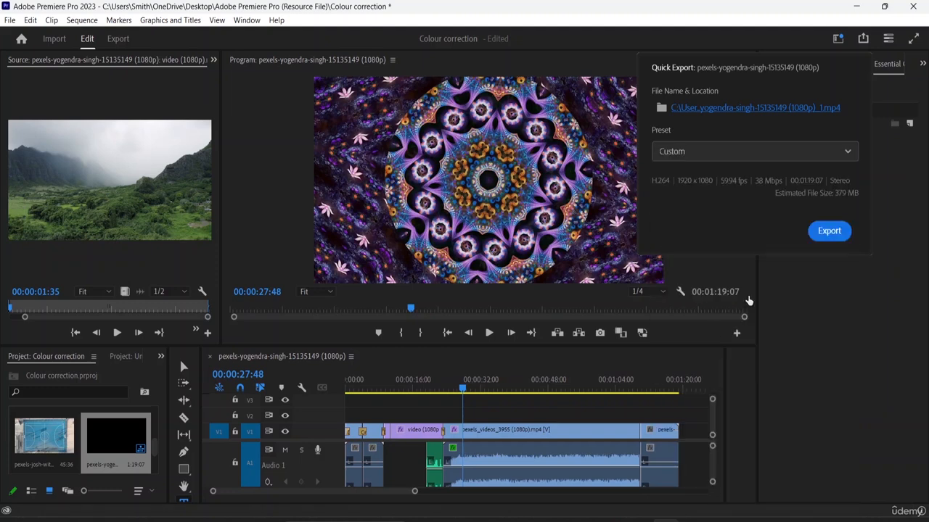
{"action": "left_click", "coordinate": [829, 232]}
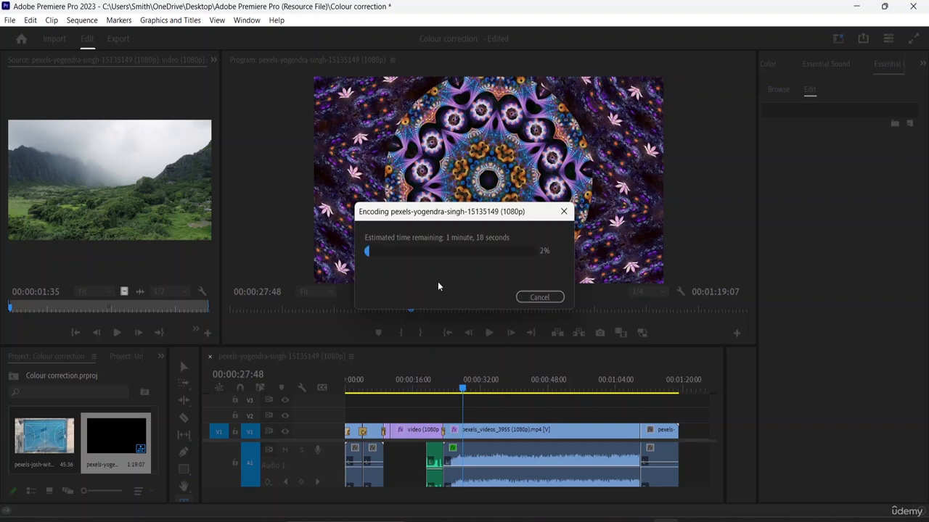
{"action": "left_click", "coordinate": [535, 297]}
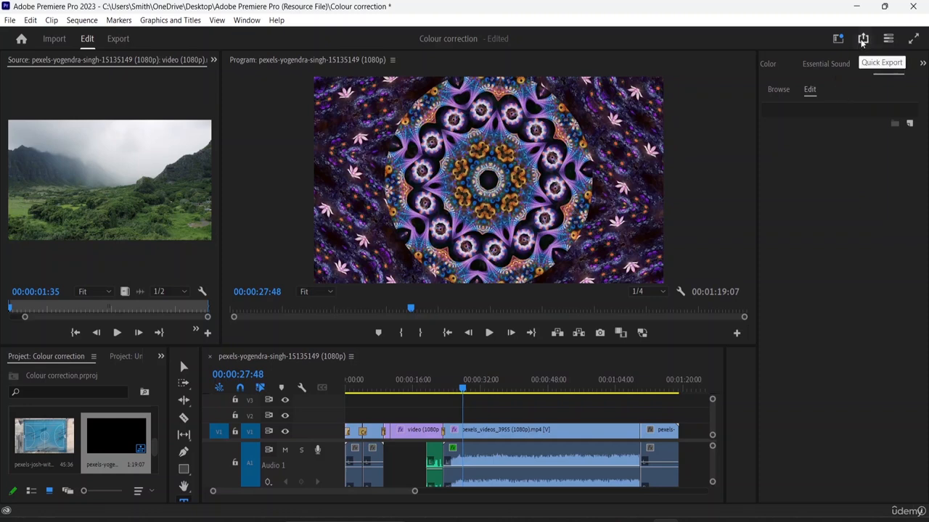
Examine the list of workspaces in the Edit Workspaces dialog and cancel it.
{"action": "left_click", "coordinate": [837, 39]}
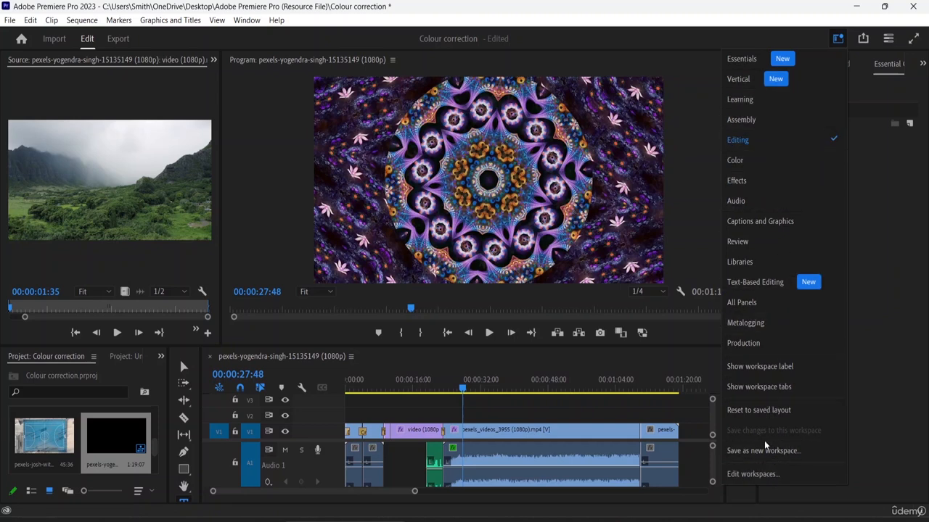
{"action": "left_click", "coordinate": [766, 476]}
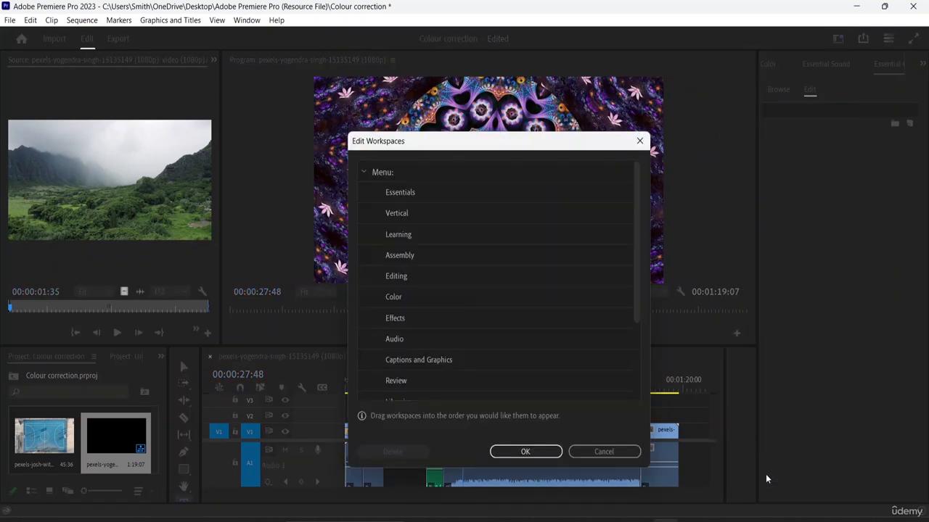
{"action": "scroll", "coordinate": [420, 220], "scroll_direction": "down", "scroll_amount": 2}
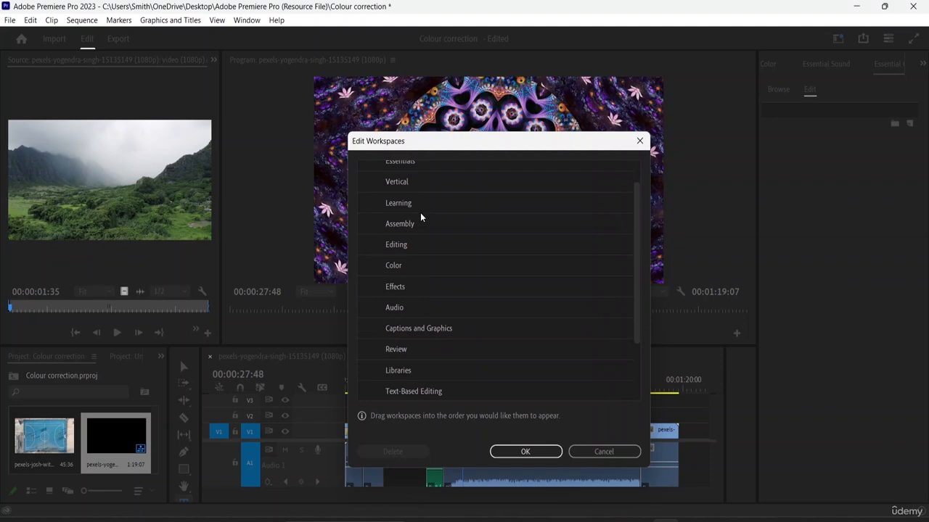
{"action": "left_click", "coordinate": [591, 452]}
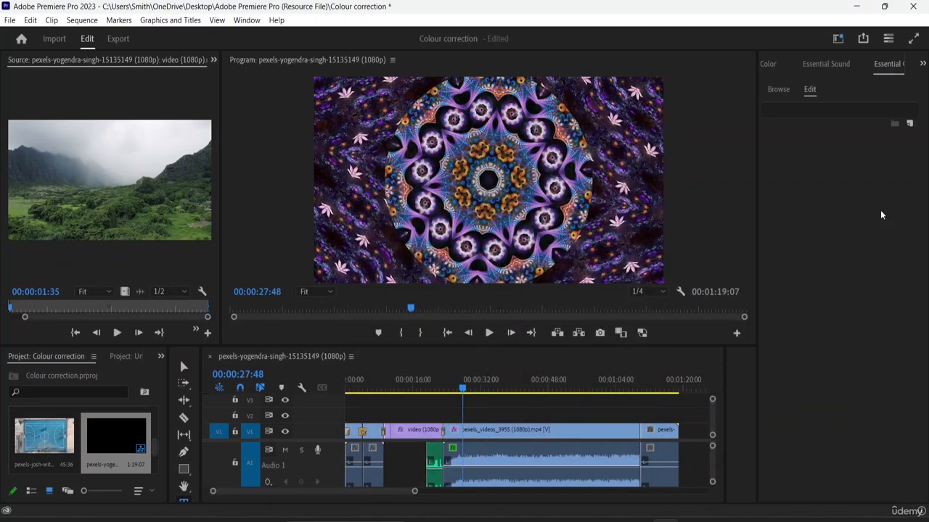